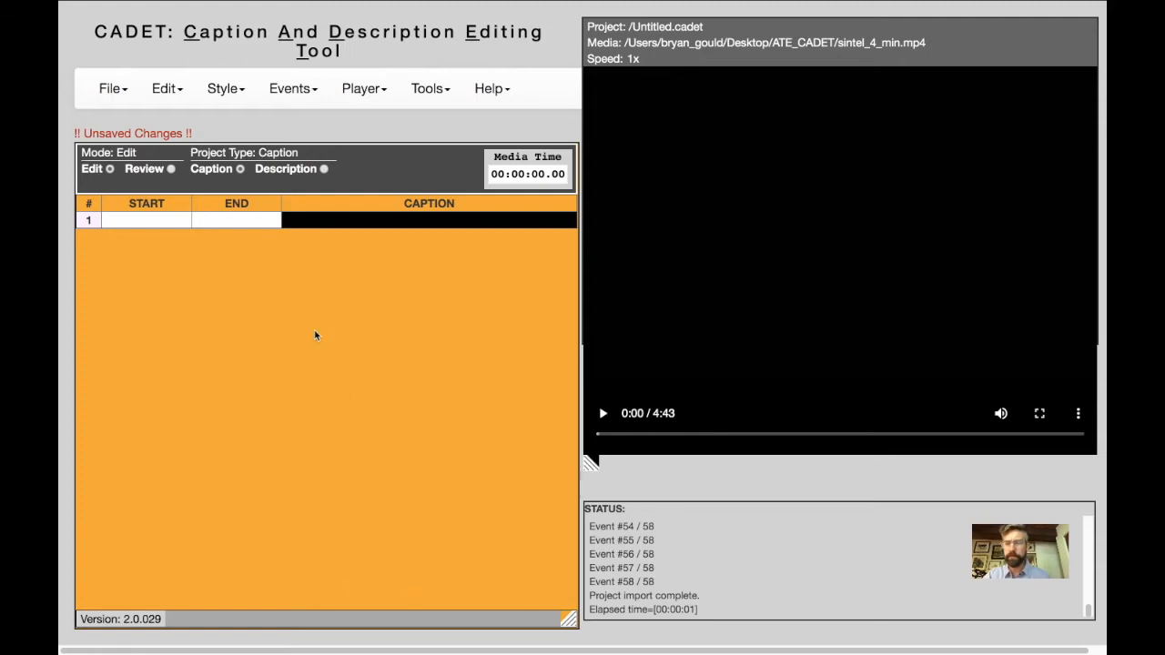
# Open the project 1_ATE_SINTEL_FIRST_CAPTIONS.cadet and play the video from the first caption, pausing during the fourth.
pyautogui.click(107, 89)
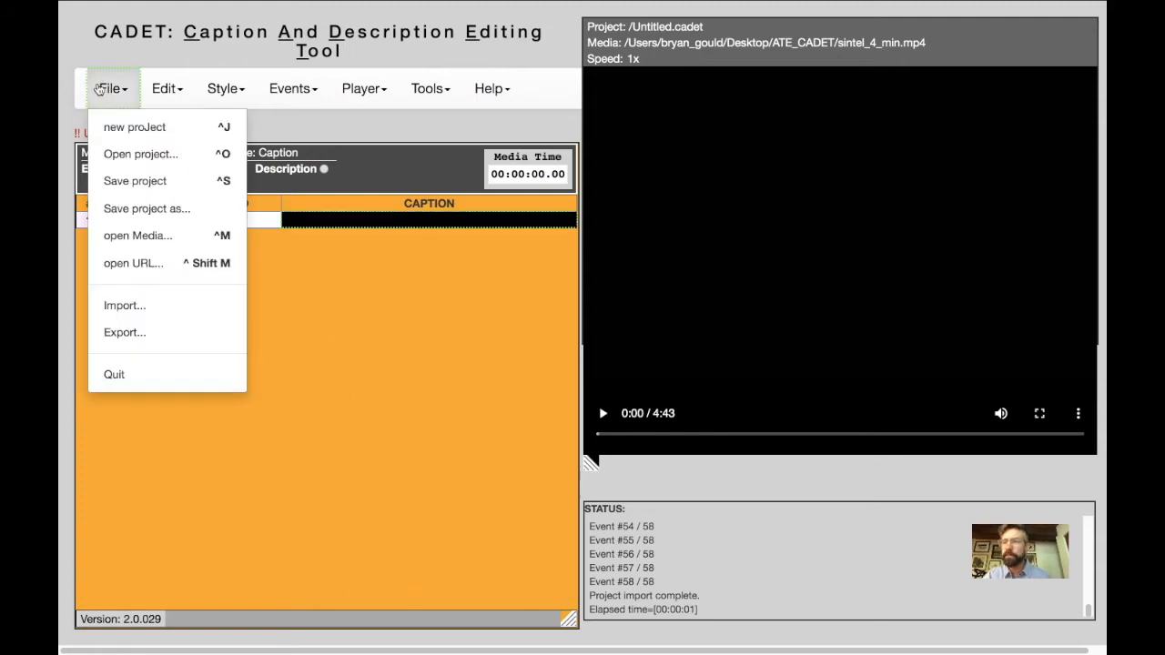
pyautogui.click(117, 154)
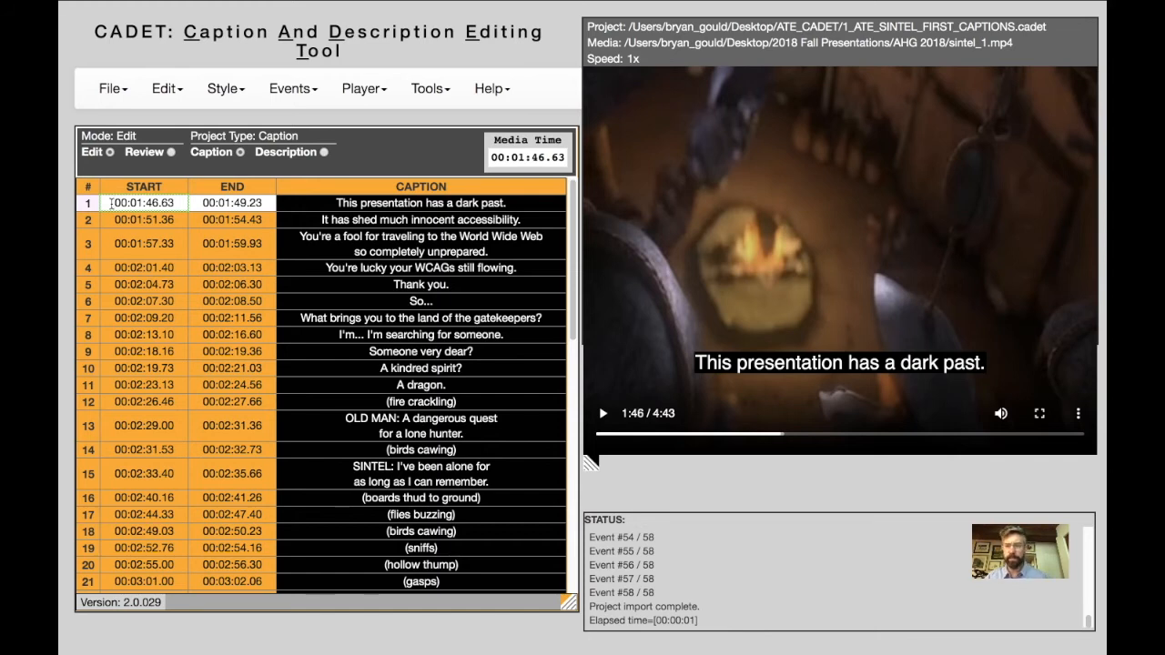
pyautogui.hotkey('ctrl', 'space')
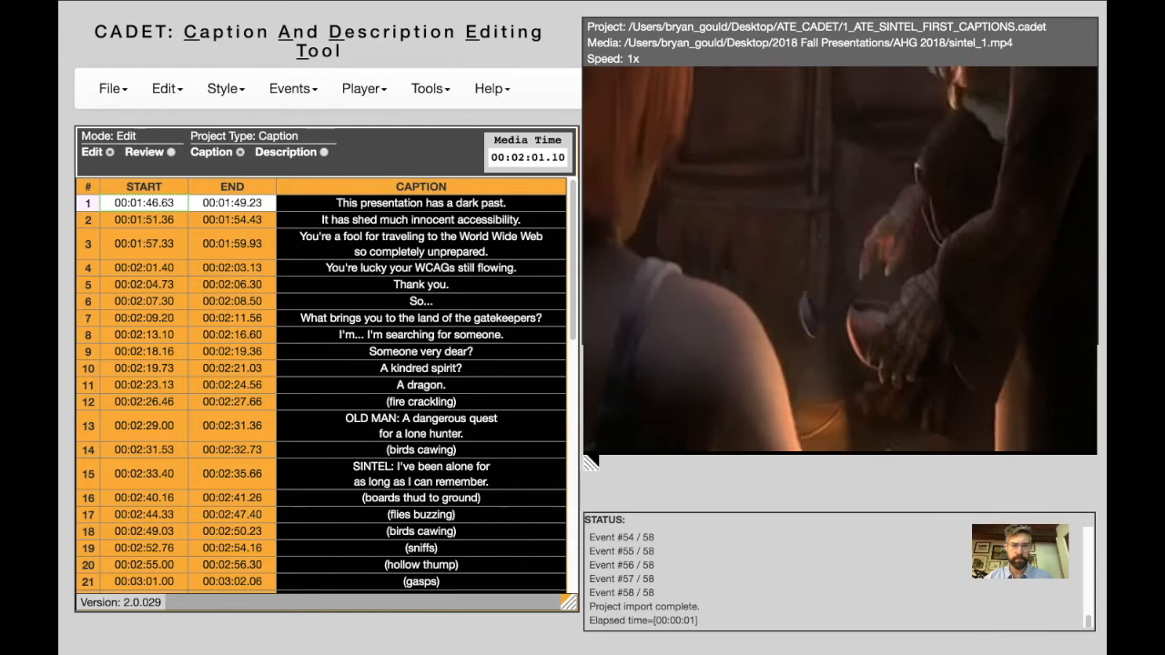
pyautogui.press('space')
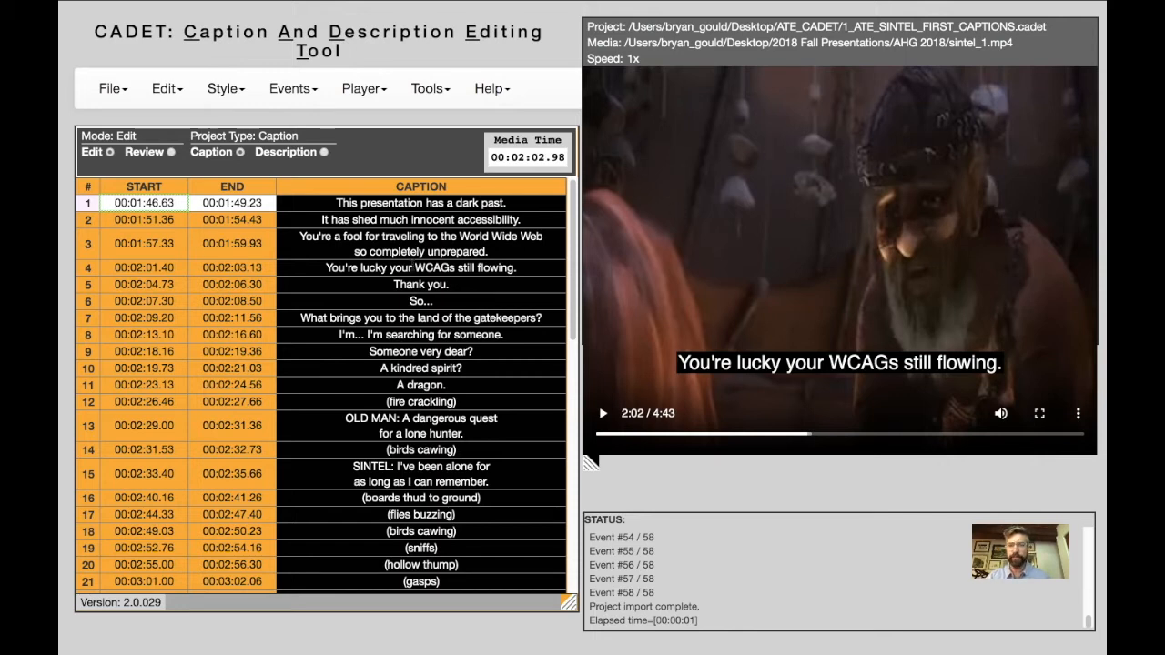
# Replace "WCAGs" with "blood" in caption 4 so it reads "You're lucky your blood still flowing.".
pyautogui.click(440, 268)
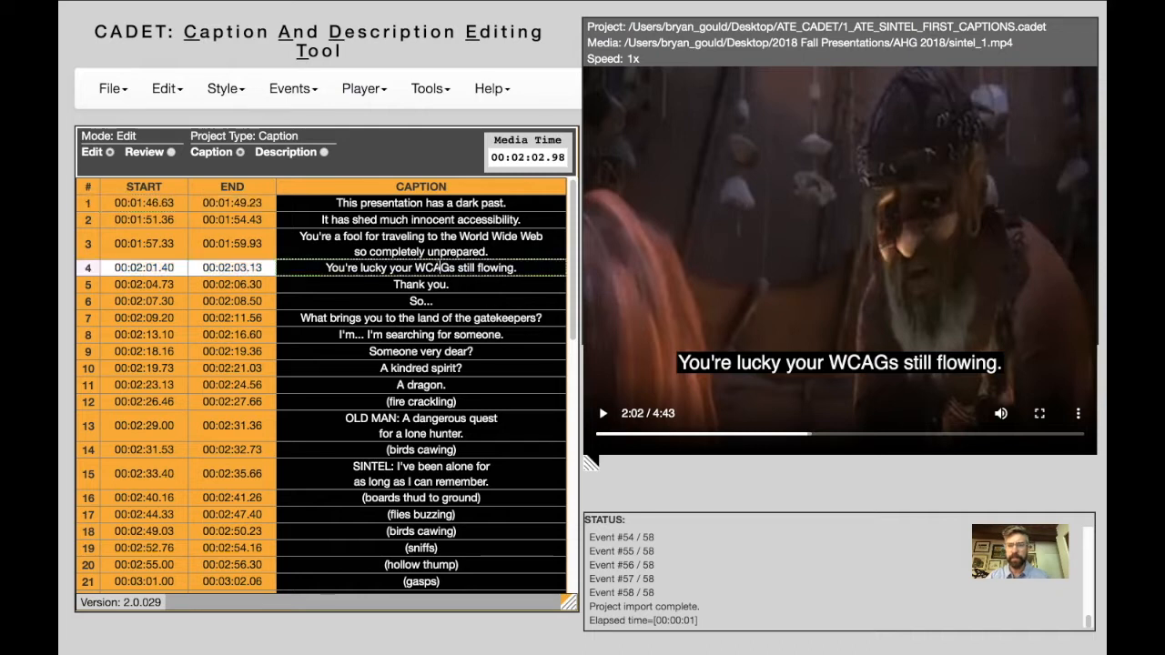
pyautogui.moveTo(414, 268); pyautogui.dragTo(456, 267)
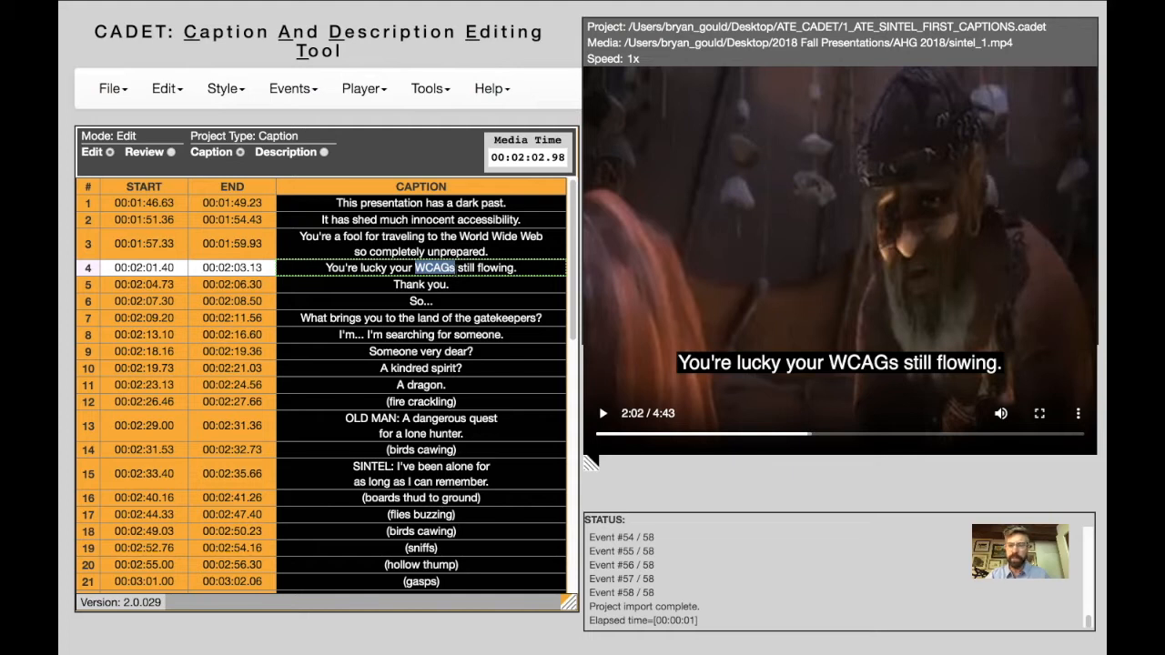
pyautogui.write('blood')
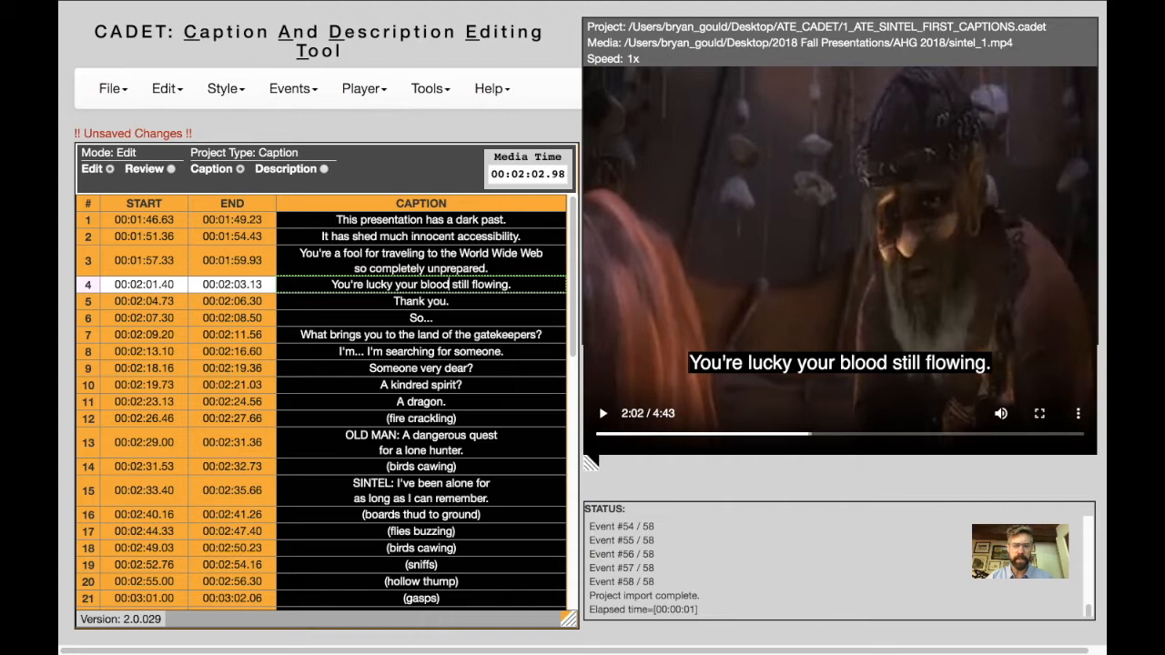
pyautogui.press('BackSpace')
pyautogui.press('BackSpace')
pyautogui.press('BackSpace')
pyautogui.press('BackSpace')
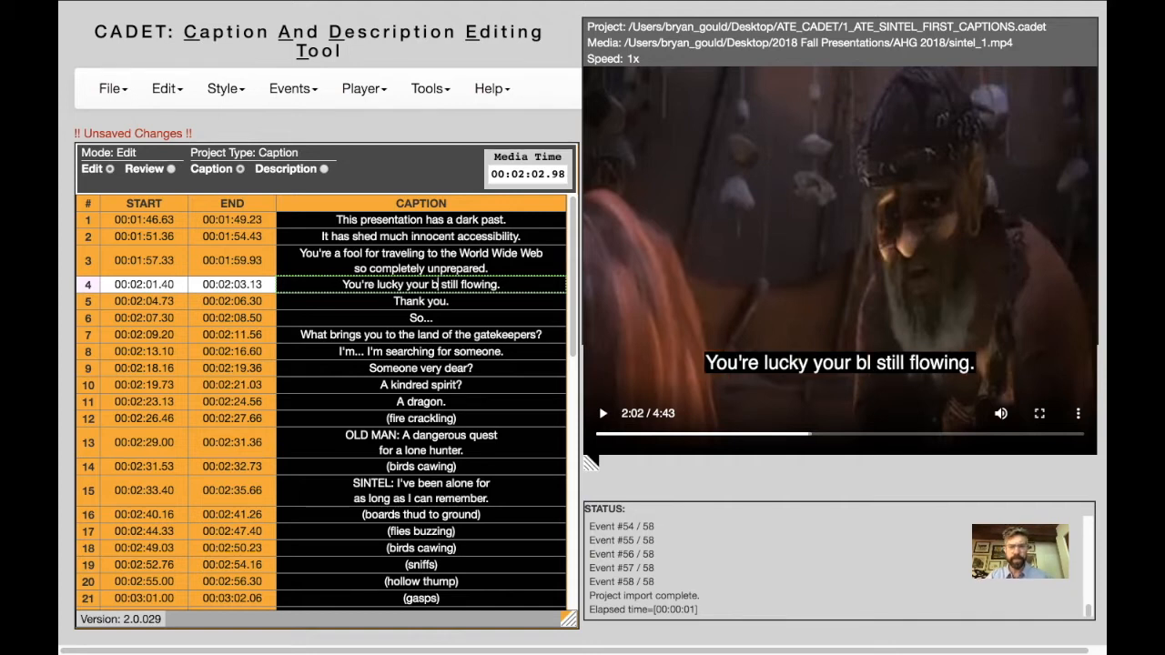
pyautogui.write('lood')
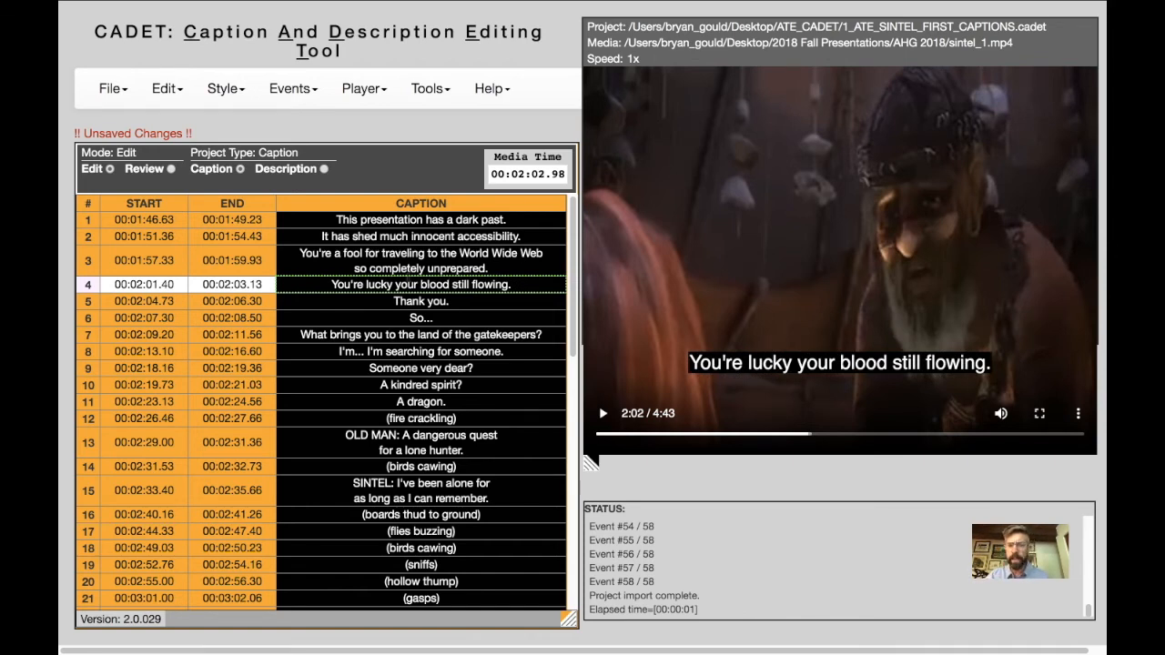
pyautogui.click(400, 269)
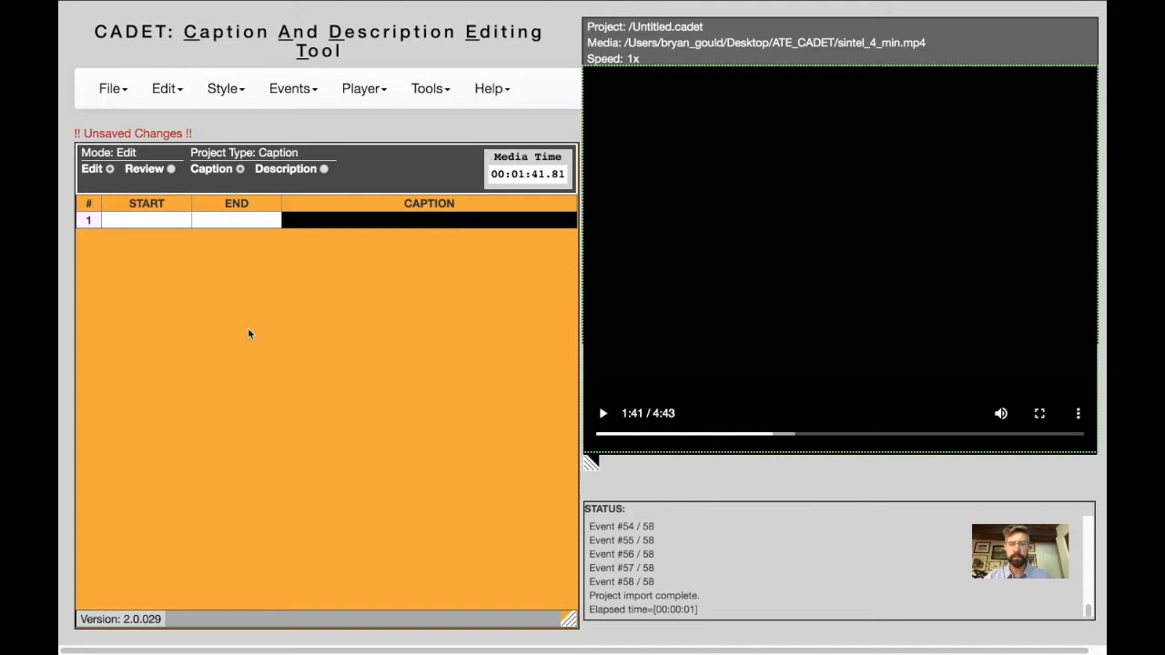
# Check which media files can be opened from the ATE_CADET folder, leaving without choosing one.
pyautogui.click(112, 89)
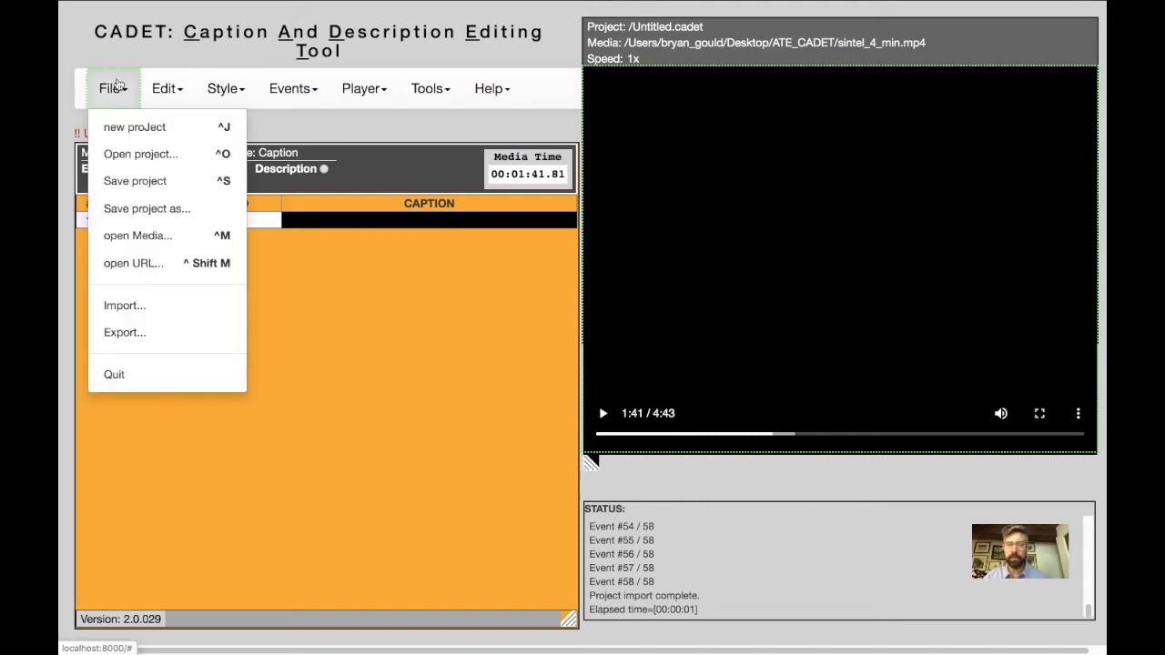
pyautogui.click(139, 248)
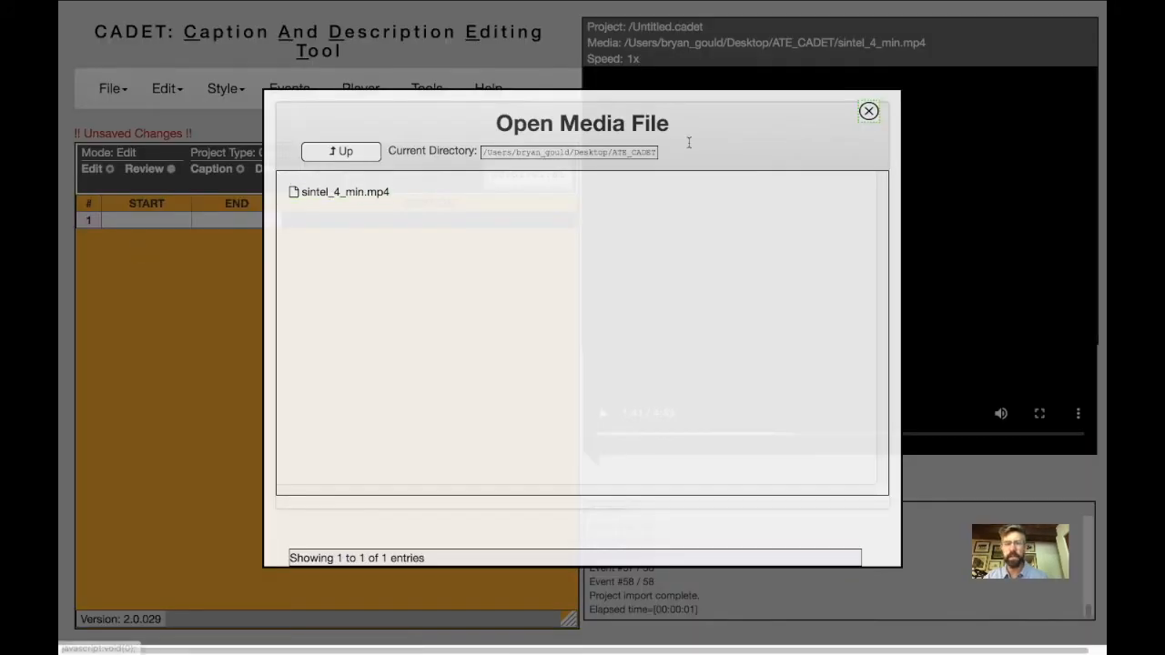
pyautogui.click(869, 112)
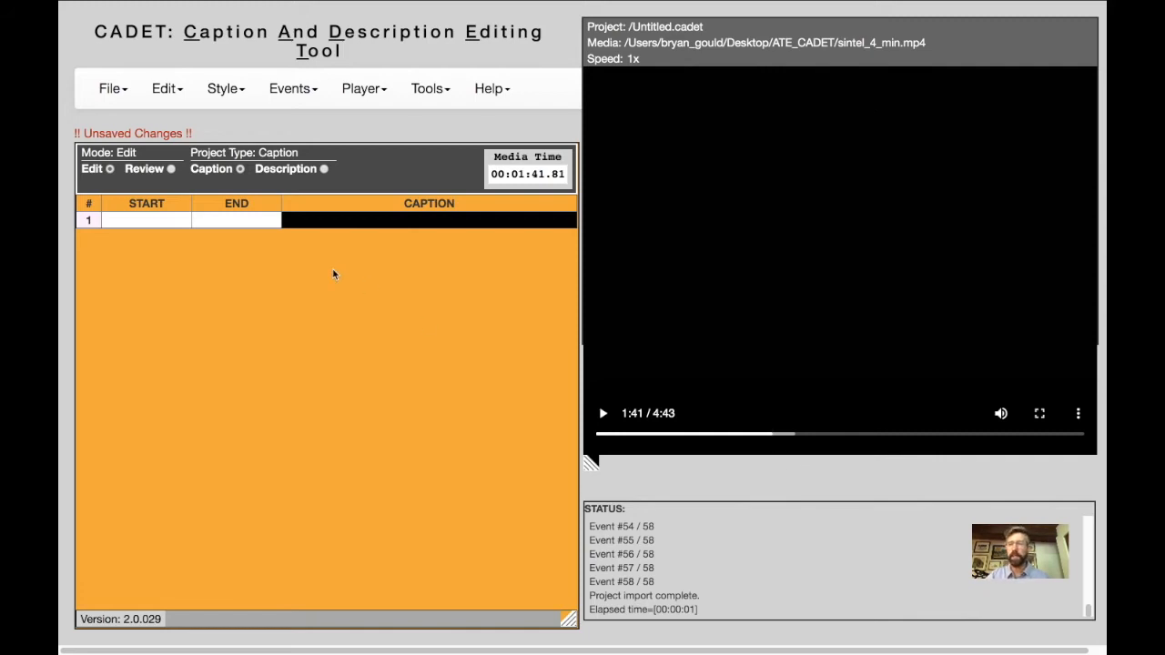
# Play the video from about 1:41, pause after the first spoken line and transcribe it in caption 1 as "This blade has a dark past.".
pyautogui.click(428, 218)
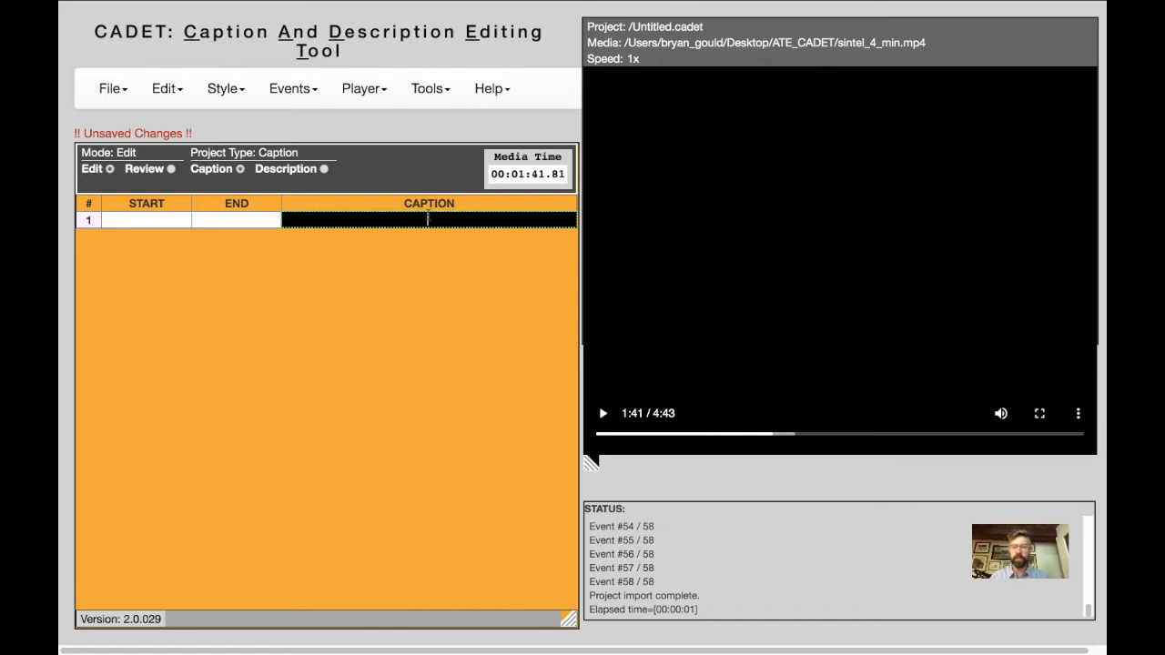
pyautogui.click(428, 217)
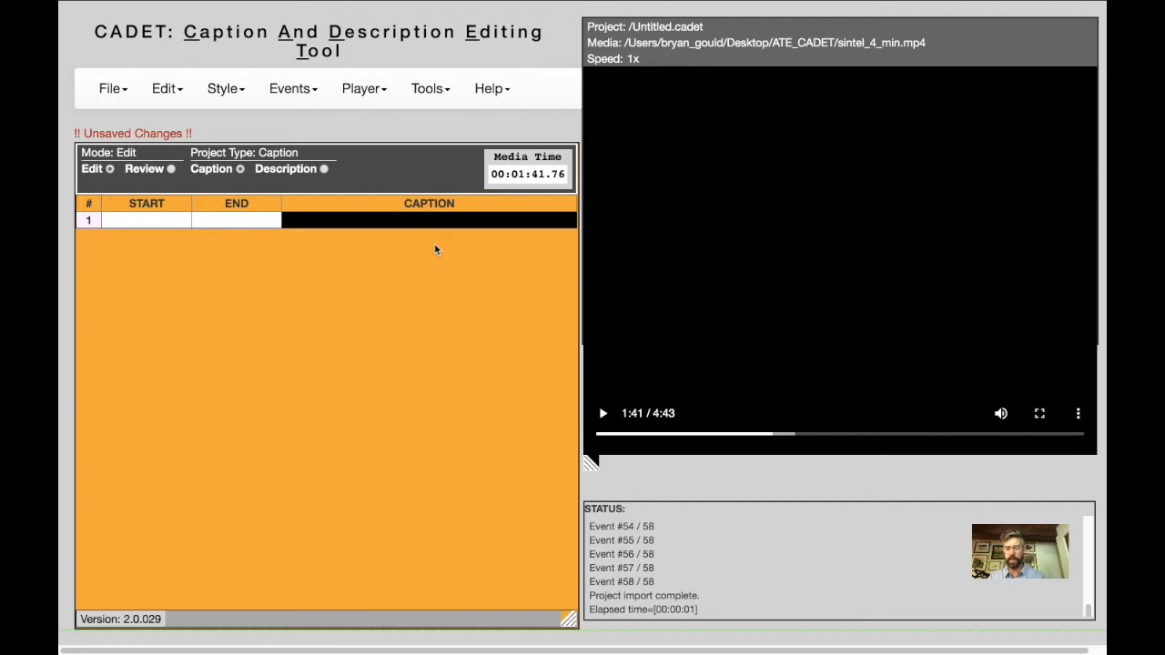
pyautogui.press('space')
pyautogui.click(430, 221)
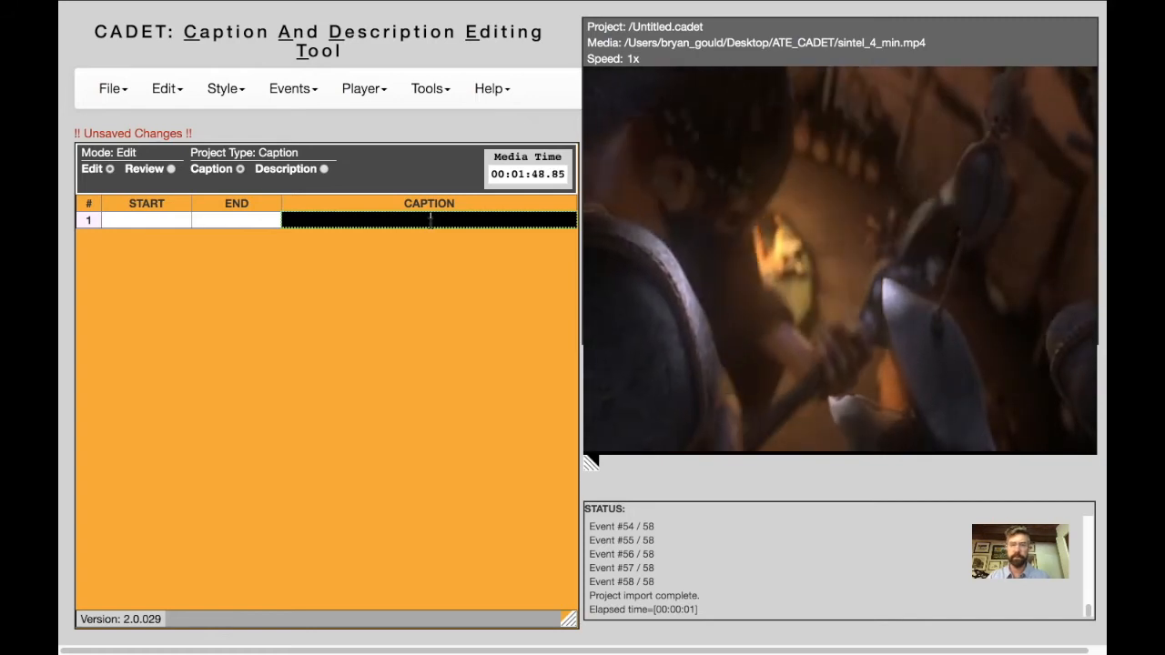
pyautogui.hotkey('ctrl', 'space')
pyautogui.write('This')
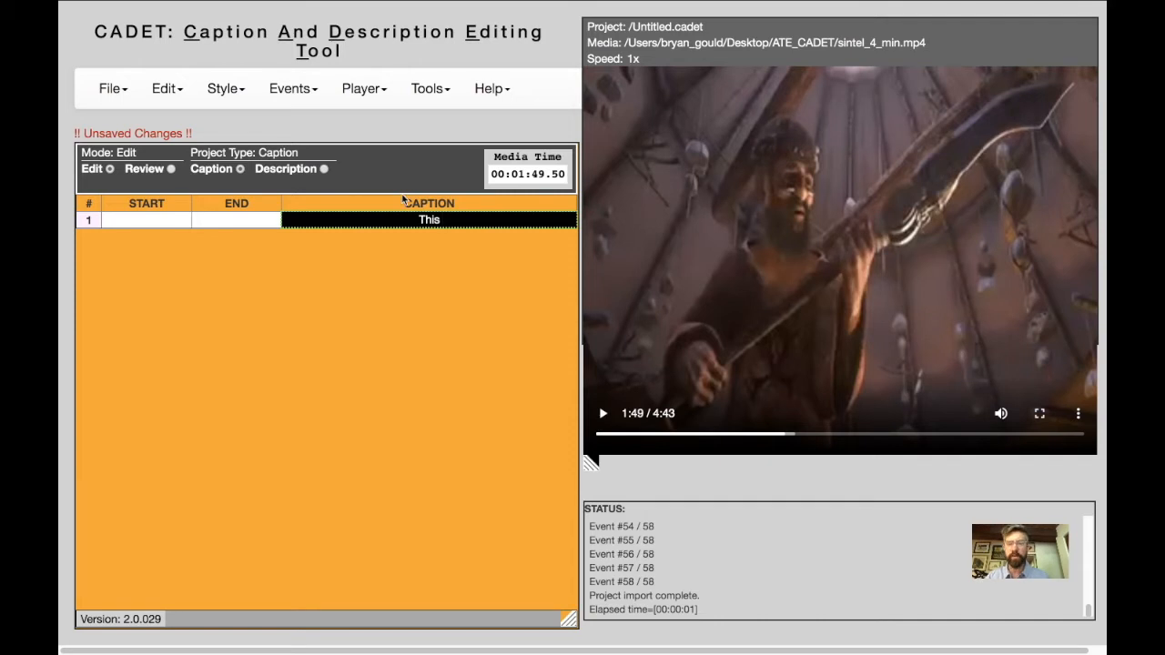
pyautogui.click(364, 88)
pyautogui.click(430, 88)
pyautogui.click(491, 88)
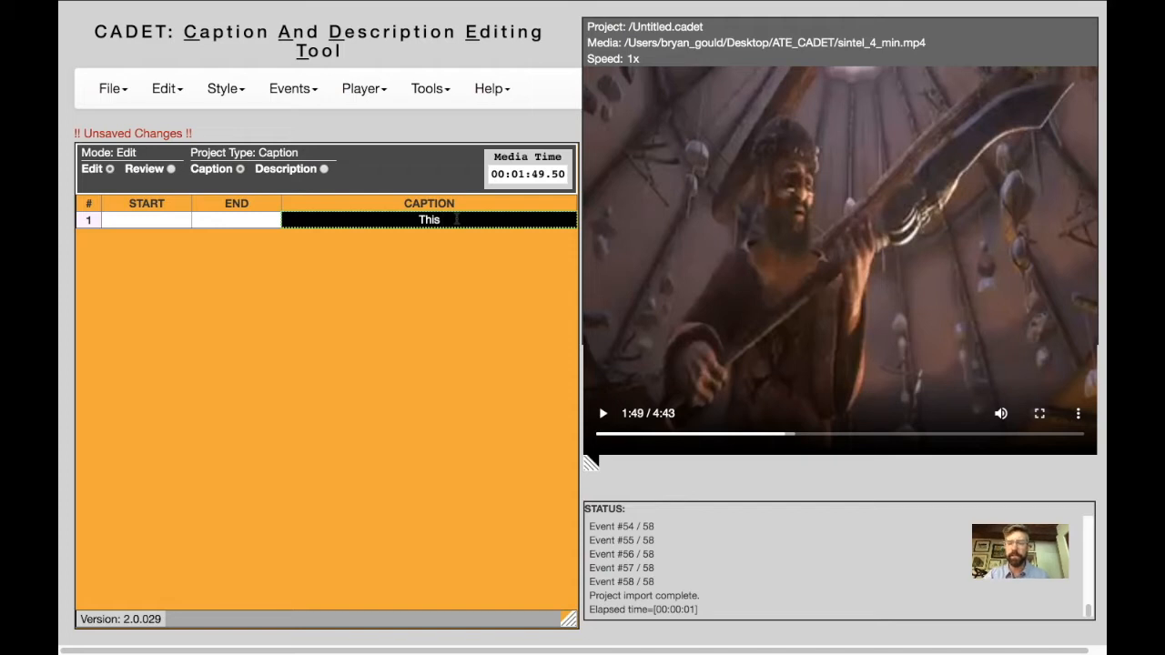
pyautogui.write('blad')
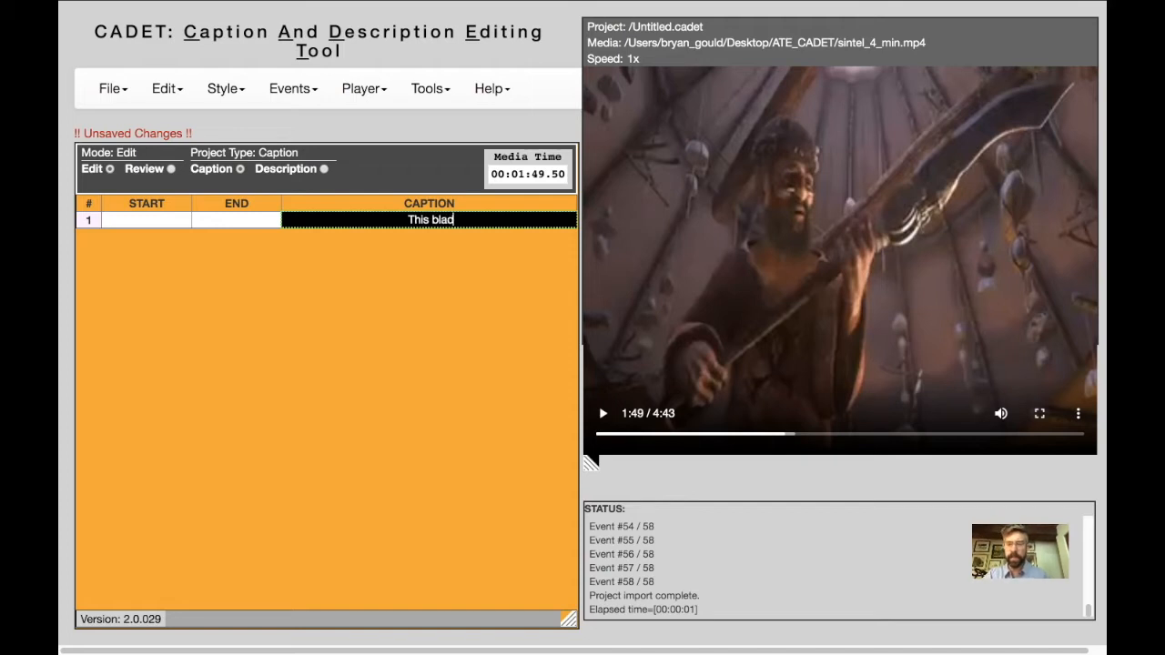
pyautogui.write('e has a dar')
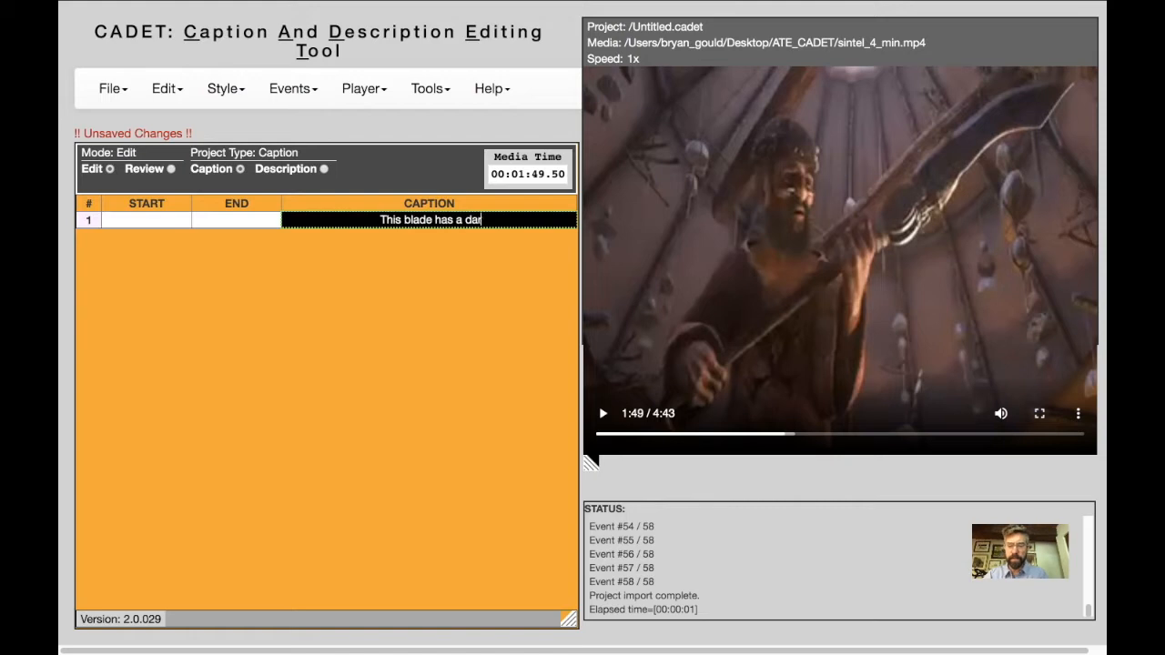
pyautogui.write('k past.')
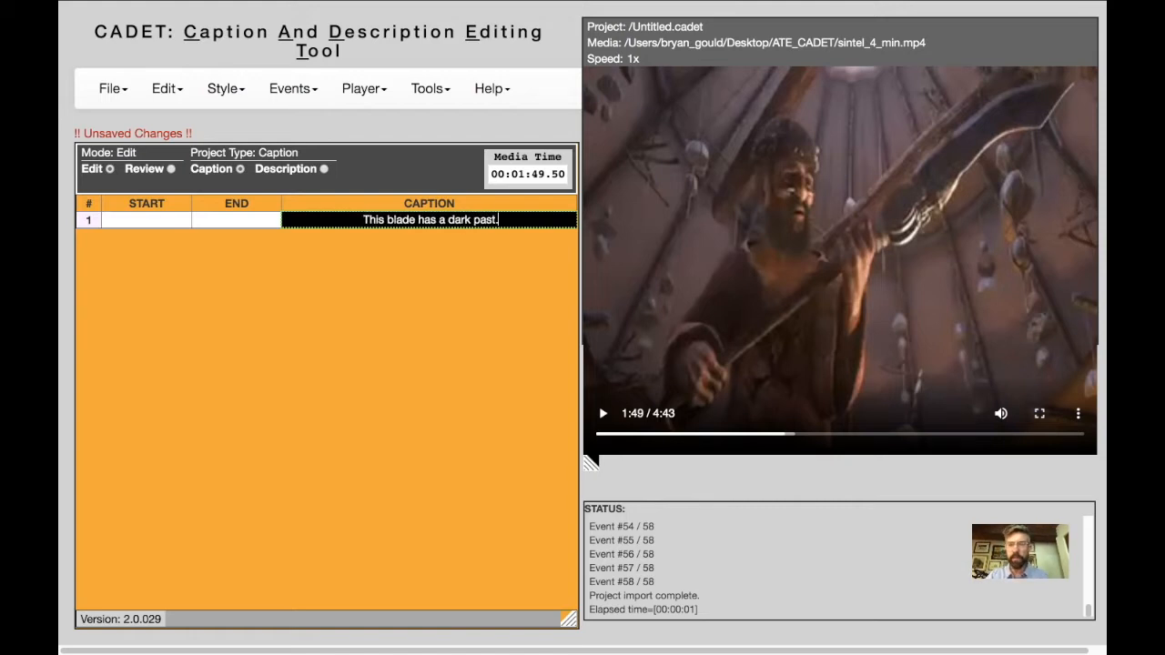
# Add a second caption row, play through the next spoken line and transcribe it as "It has shed much innocent blood.".
pyautogui.press('Return')
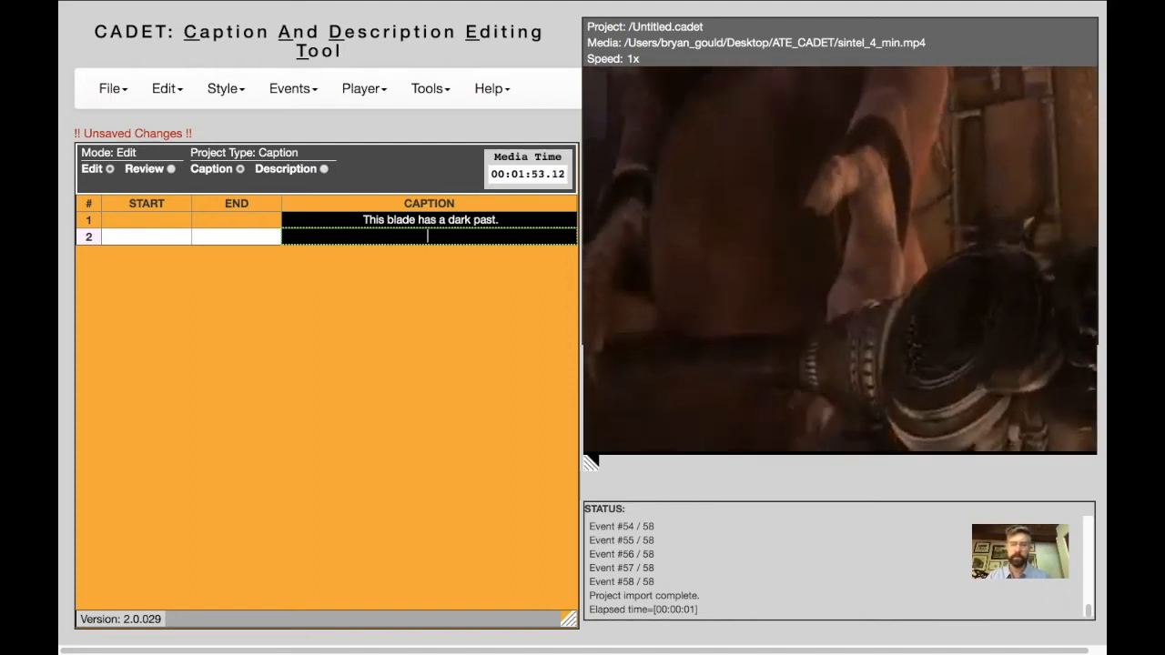
pyautogui.hotkey('ctrl', 'space')
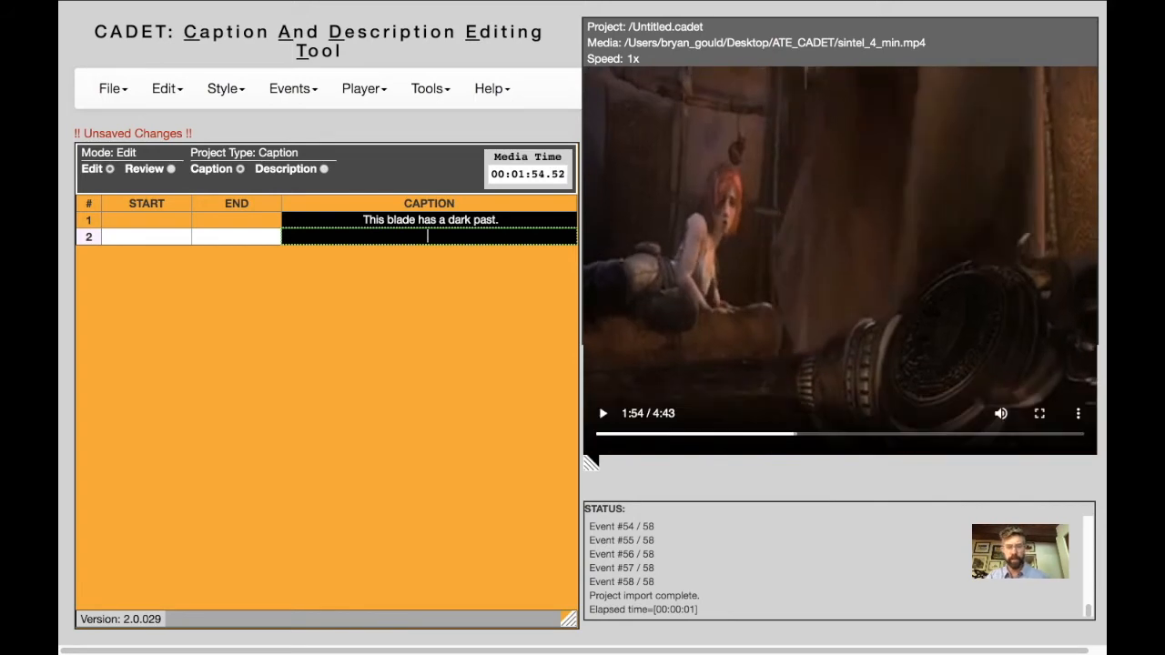
pyautogui.write('It has shed much innocent blood.')
# Rewind the video to about 1:42 and mark start times during playback: 00:01:47.23 for caption 1 and 00:01:51.89 for caption 2, then pause.
pyautogui.click(363, 220)
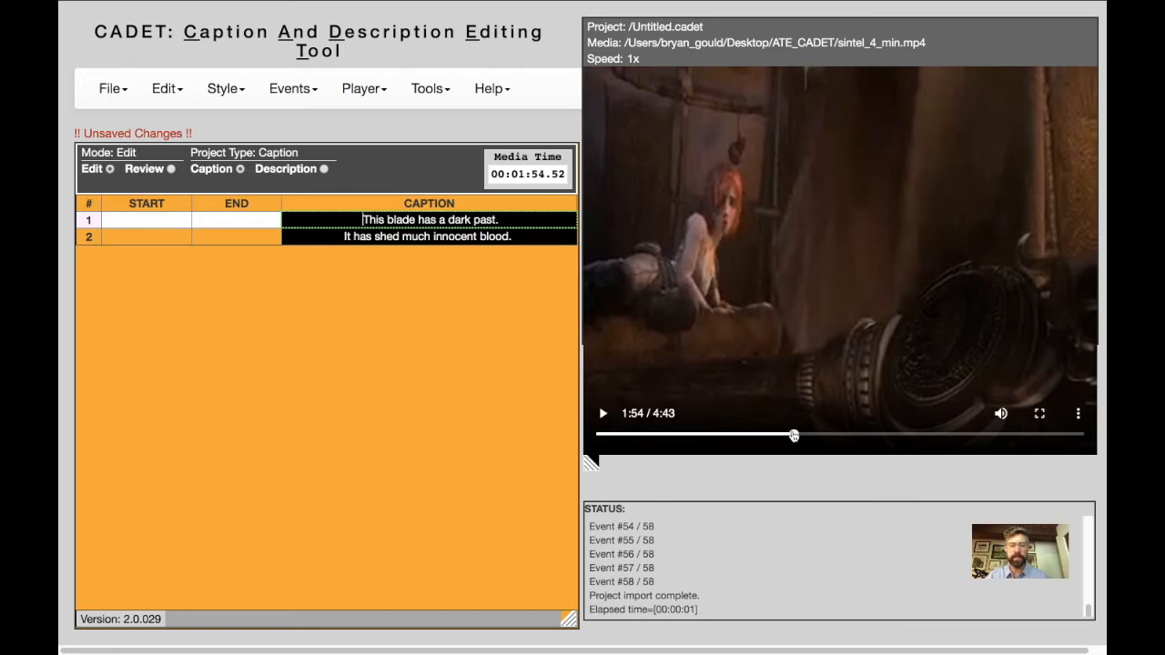
pyautogui.click(786, 435)
pyautogui.moveTo(787, 438); pyautogui.dragTo(775, 439)
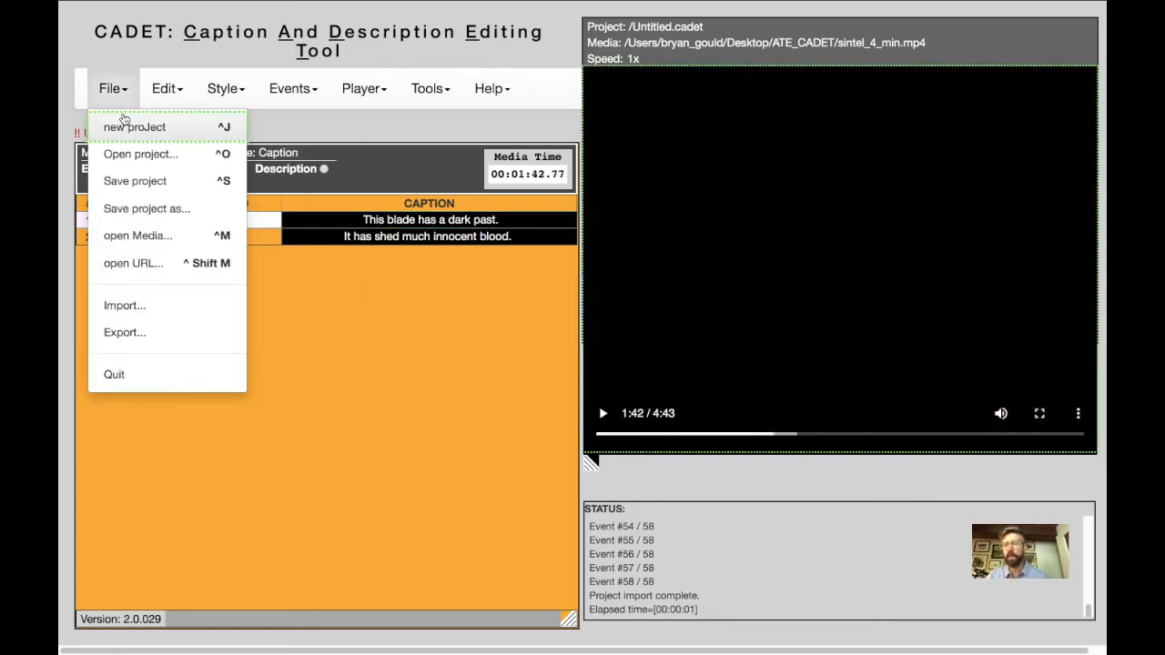
pyautogui.click(162, 217)
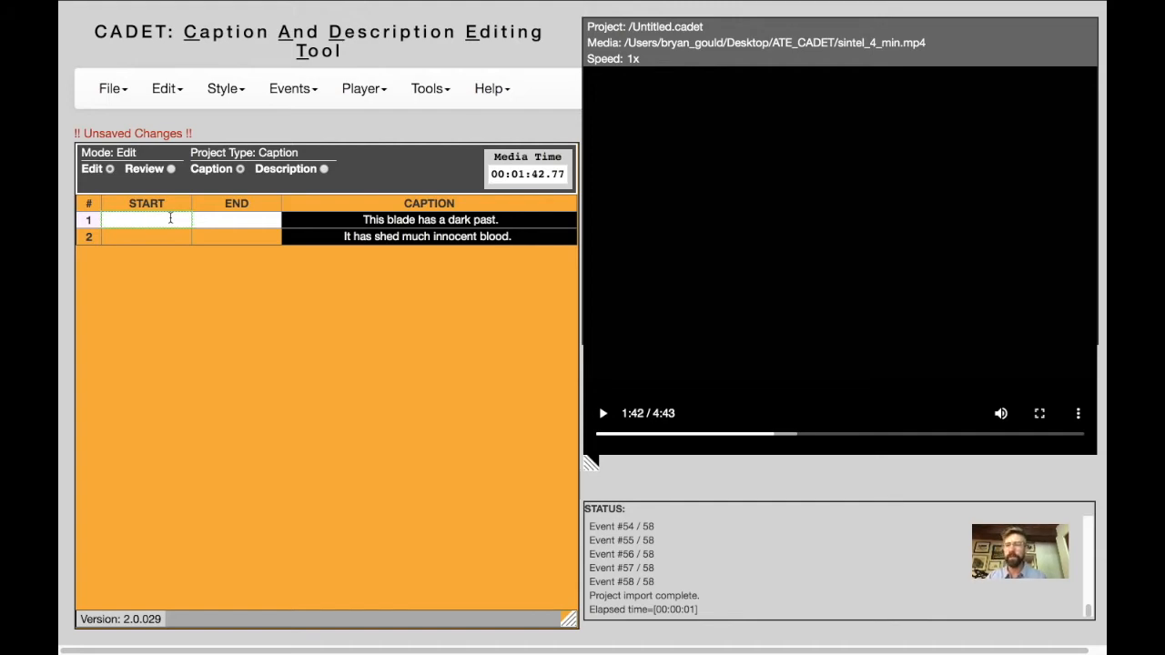
pyautogui.hotkey('ctrl', 'space')
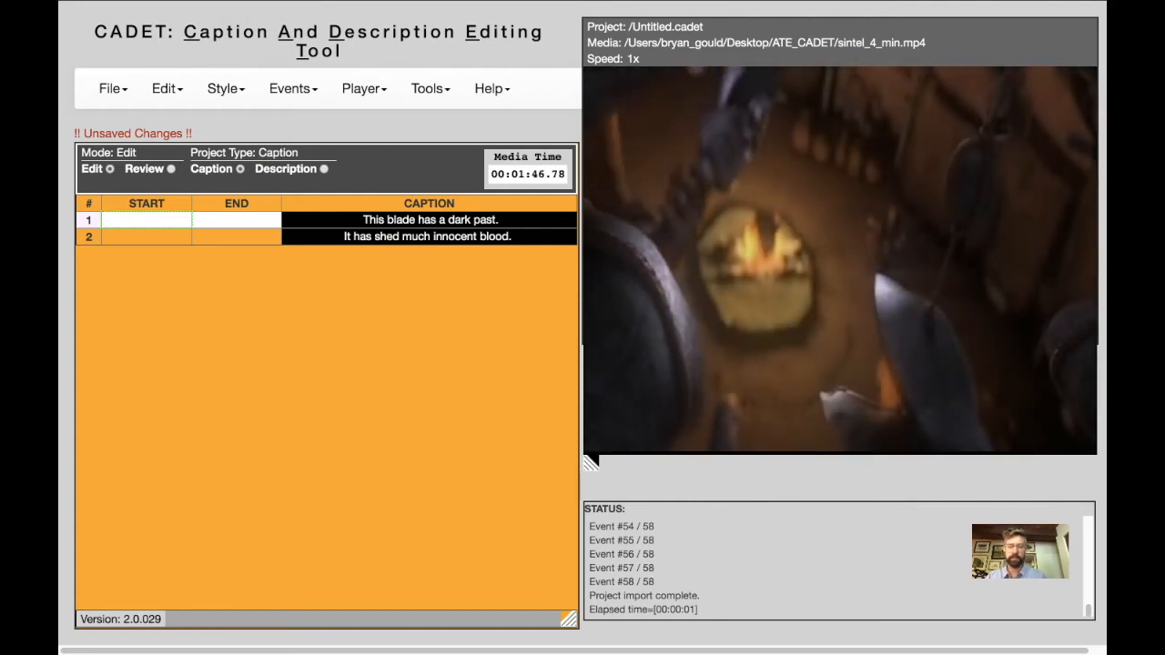
pyautogui.press('F9')
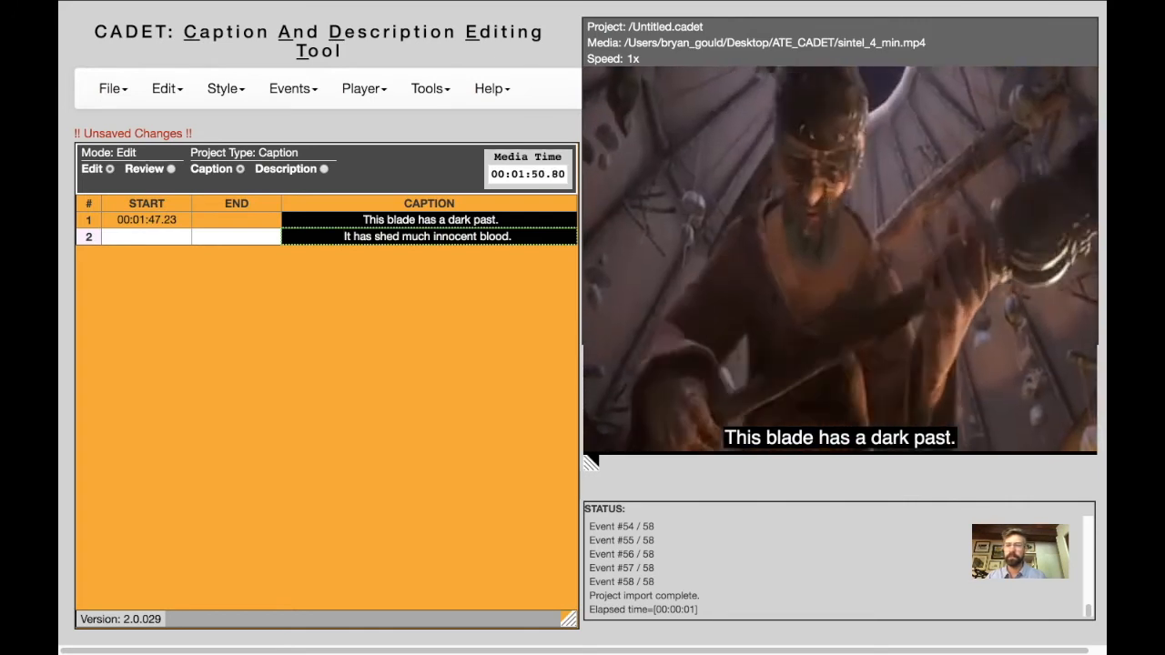
pyautogui.press('F9')
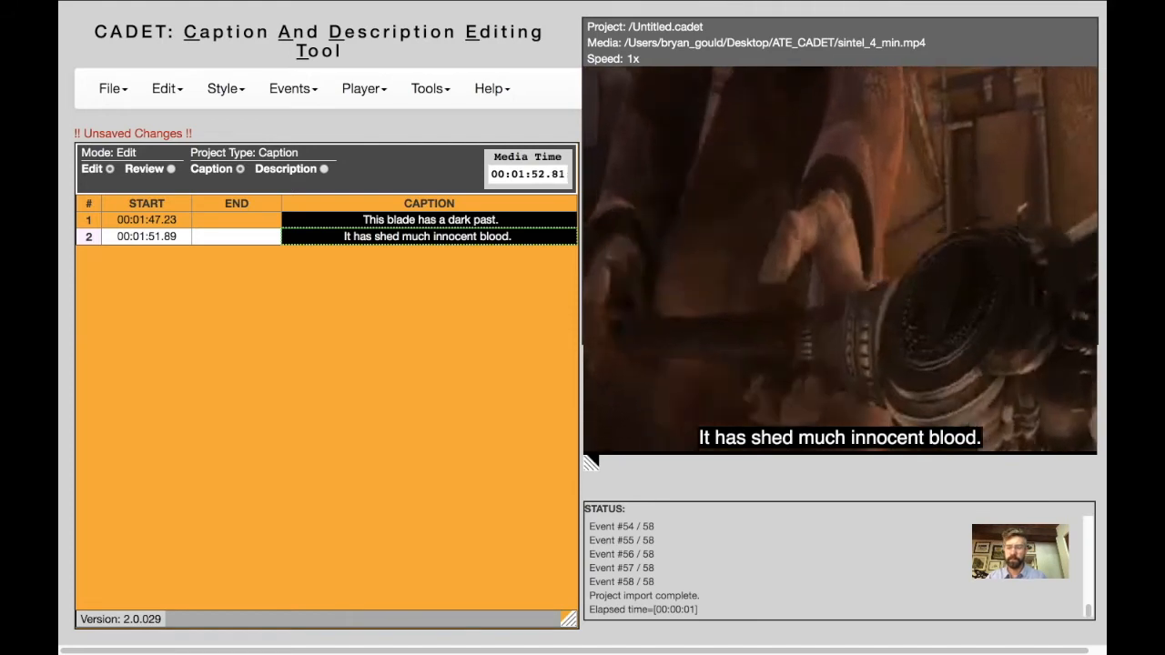
pyautogui.press('F6')
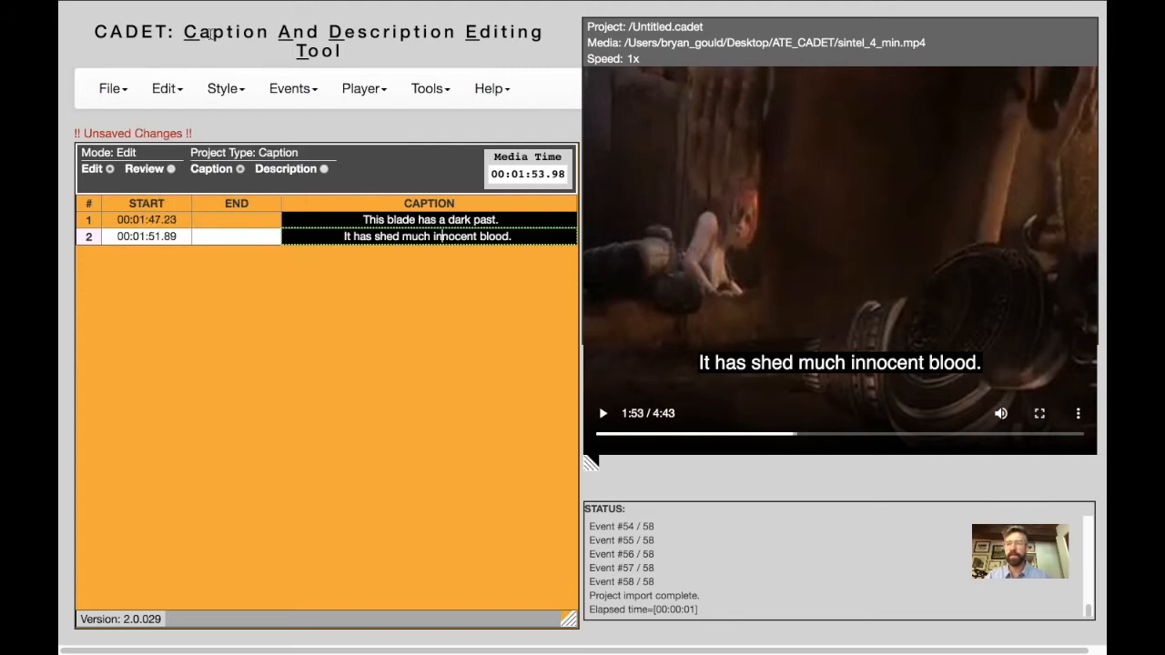
# Examine the available export types for timed-text files, leaving without exporting.
pyautogui.click(109, 89)
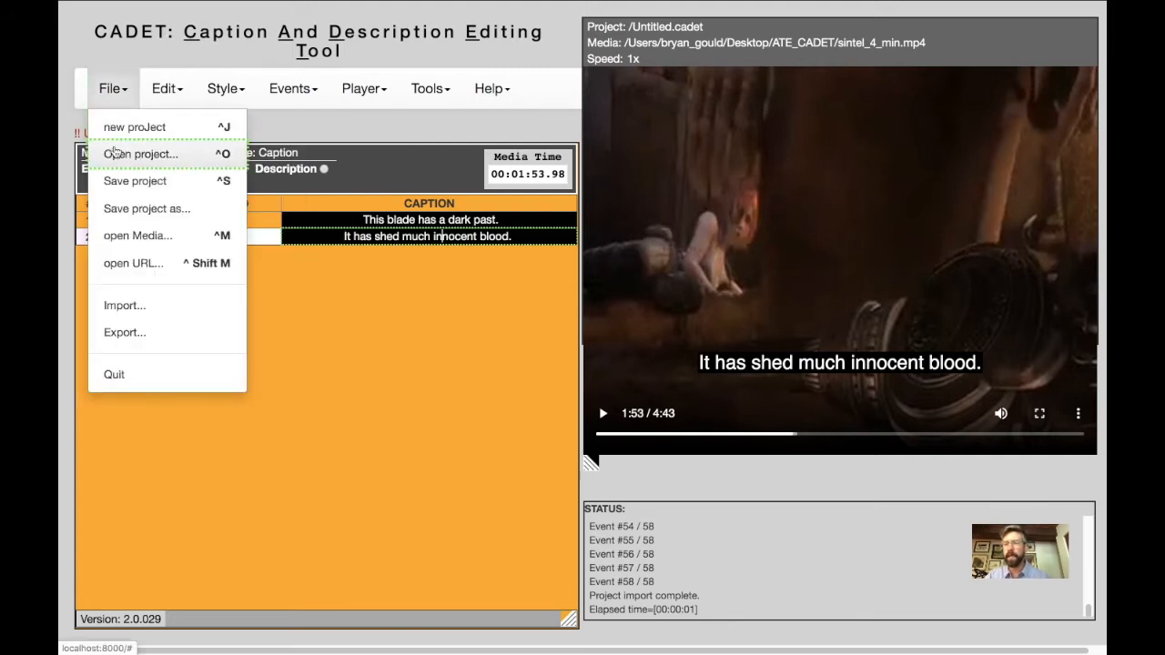
pyautogui.click(124, 332)
pyautogui.click(390, 173)
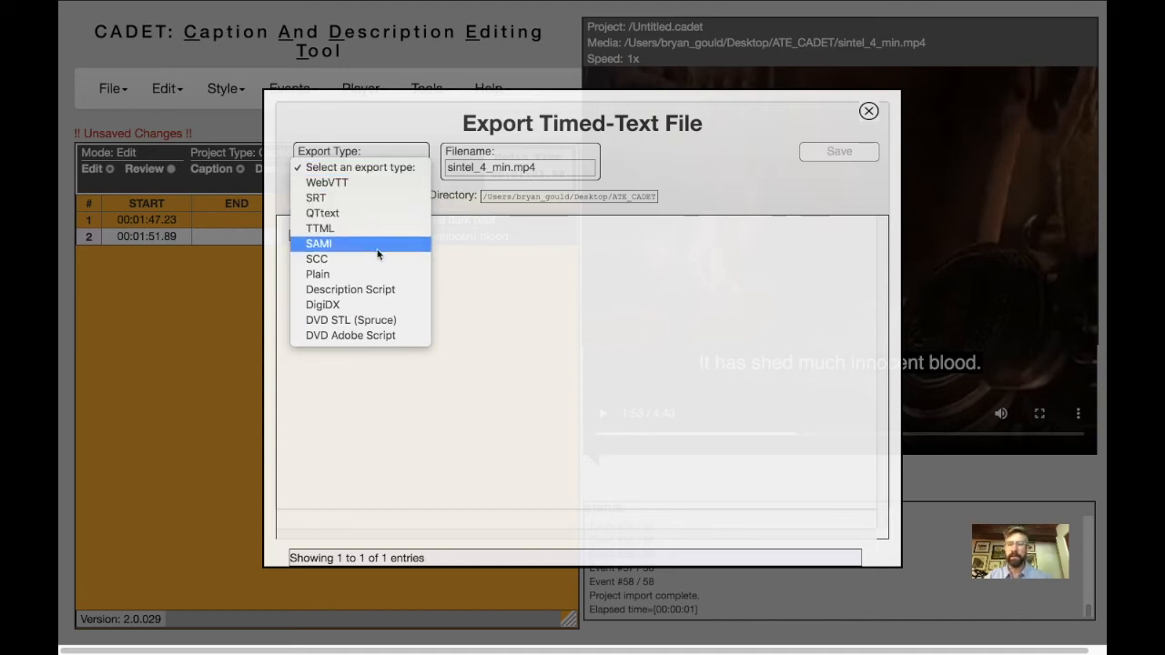
pyautogui.click(868, 112)
pyautogui.click(868, 112)
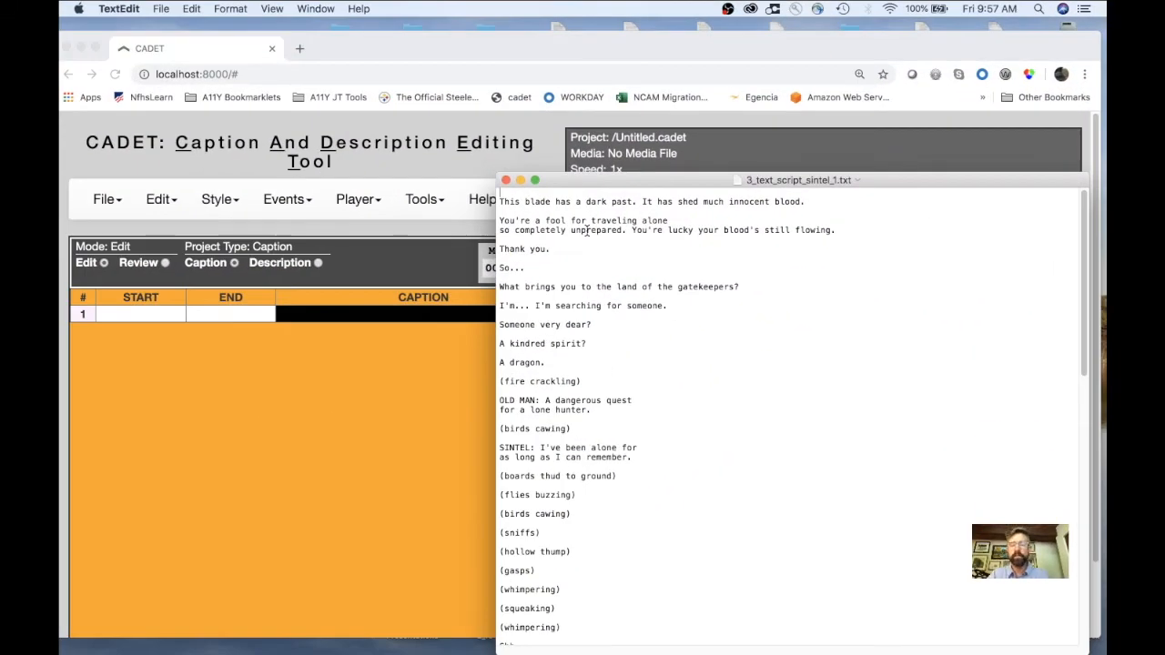
# Switch to TextEdit and move the window of the script 3_text_script_sintel_1.txt slightly higher on the screen.
pyautogui.click(700, 249)
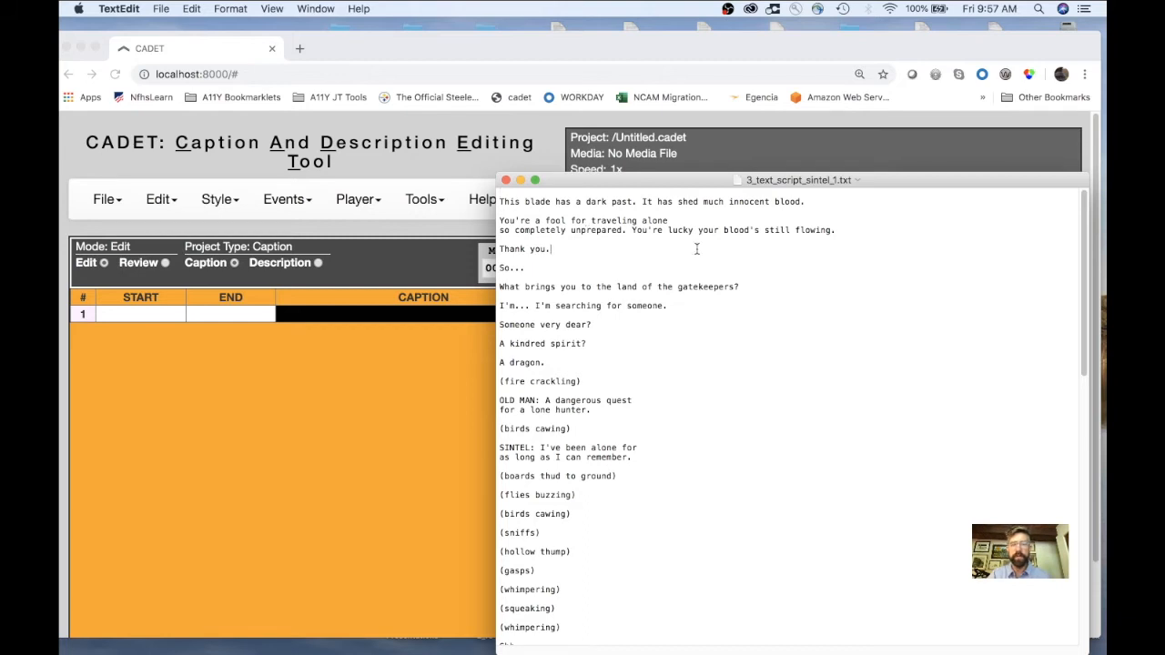
pyautogui.moveTo(681, 181)
pyautogui.mouseDown()
pyautogui.moveTo(666, 160)
pyautogui.moveTo(681, 172)
pyautogui.mouseUp()
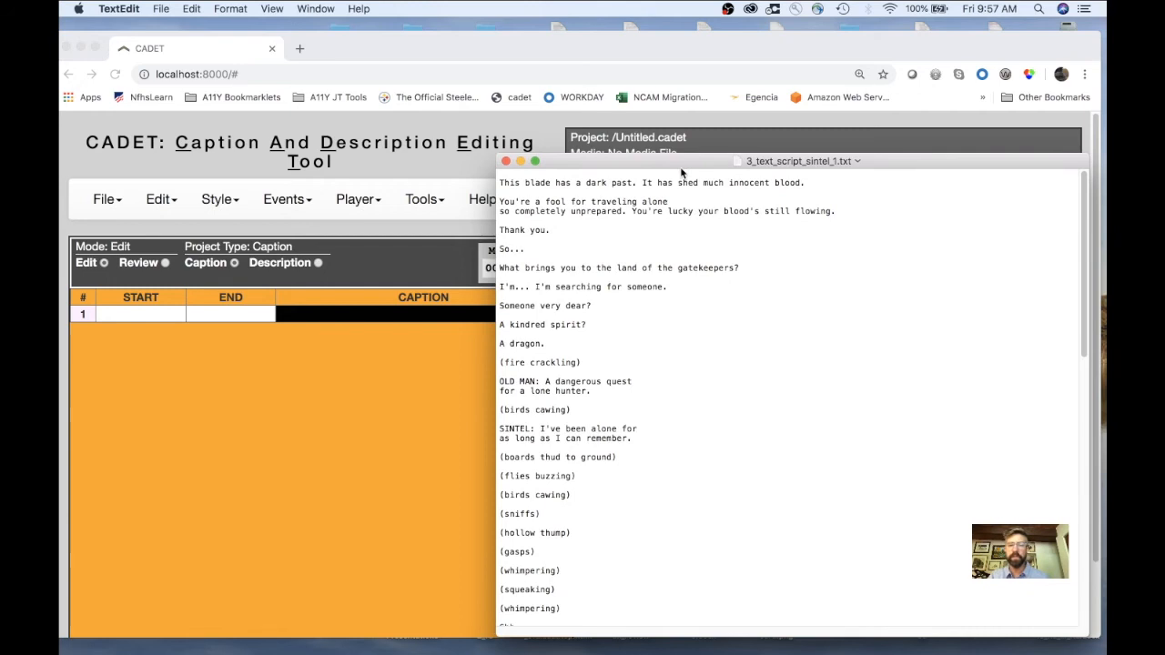
# Switch from the TextEdit script to CADET in Chrome and make its window full screen.
pyautogui.moveTo(680, 172); pyautogui.dragTo(682, 176)
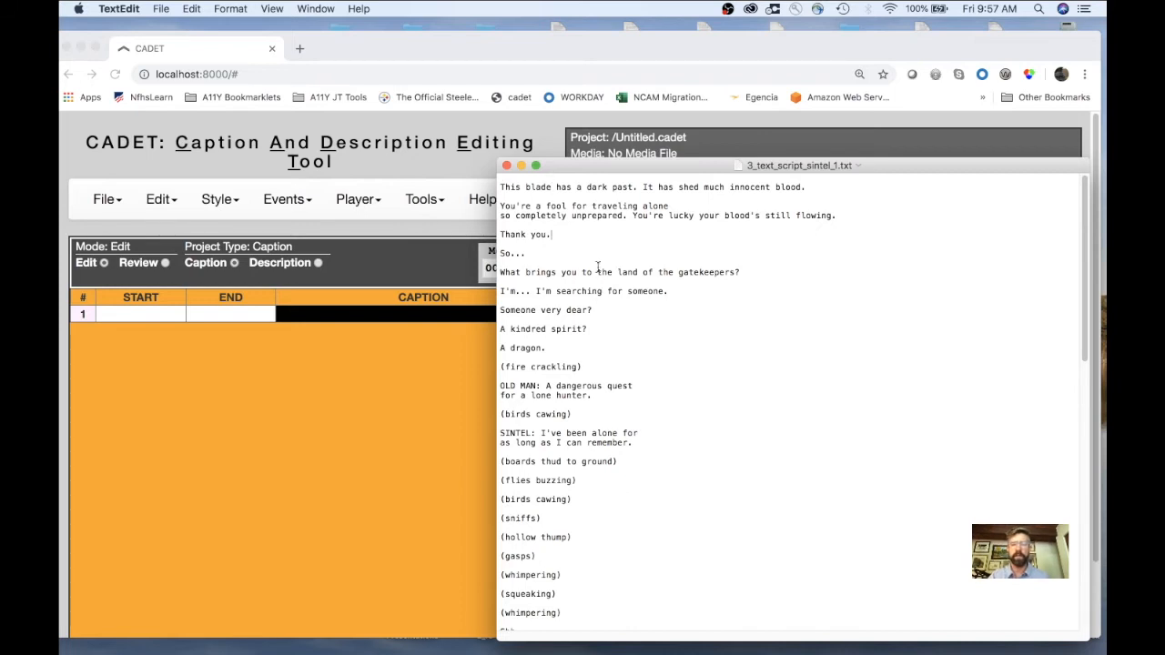
pyautogui.click(500, 56)
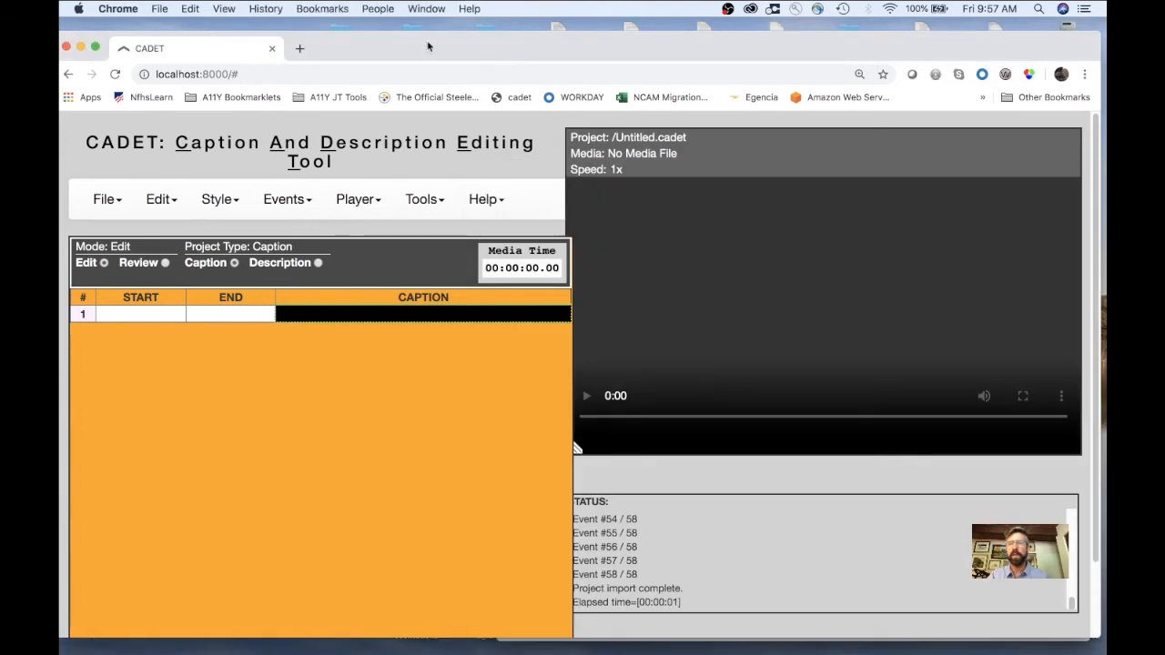
pyautogui.click(97, 49)
# Import the script 3_text_script_sintel_1.txt into the caption project with import type Plain.
pyautogui.click(111, 89)
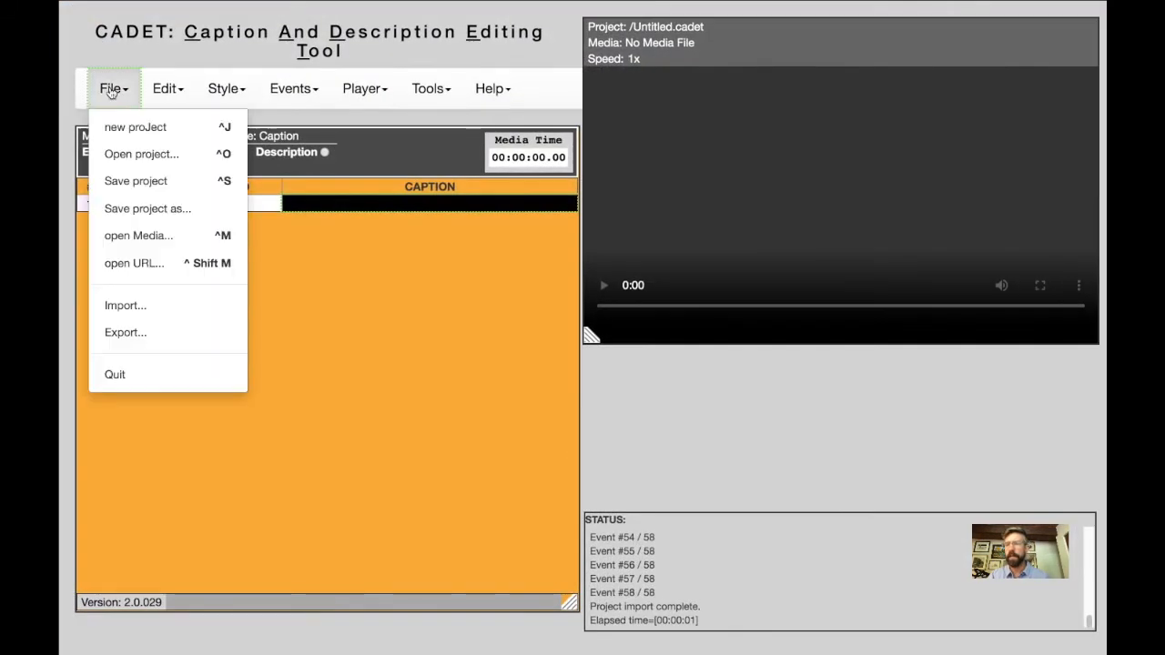
pyautogui.click(125, 305)
pyautogui.click(379, 167)
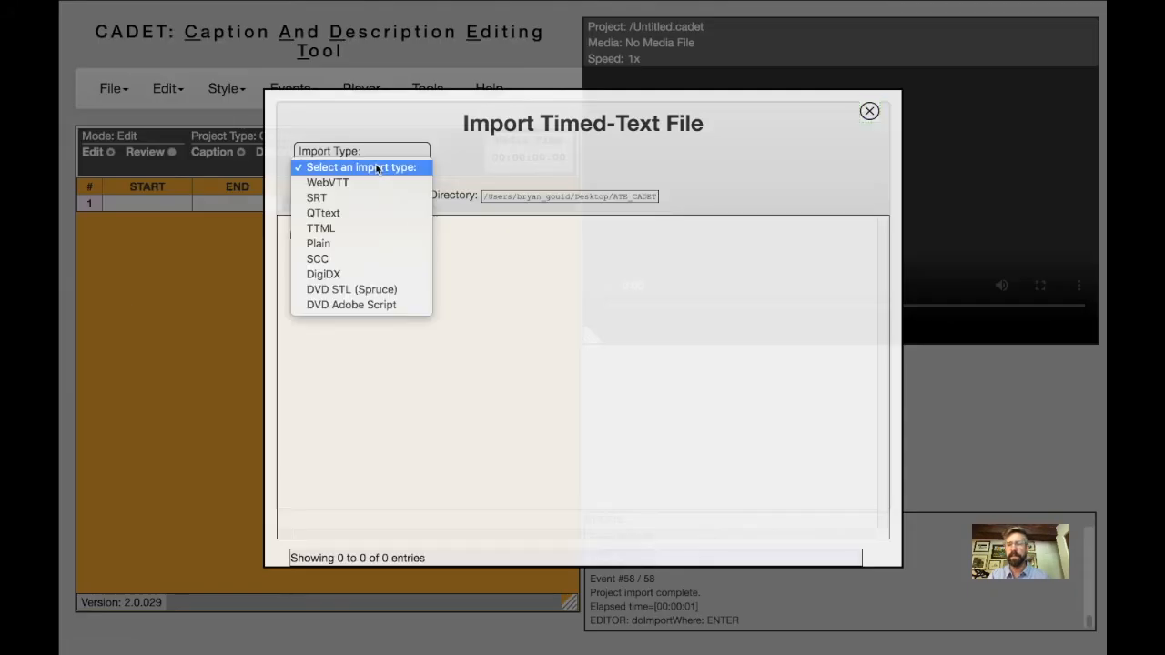
pyautogui.click(367, 248)
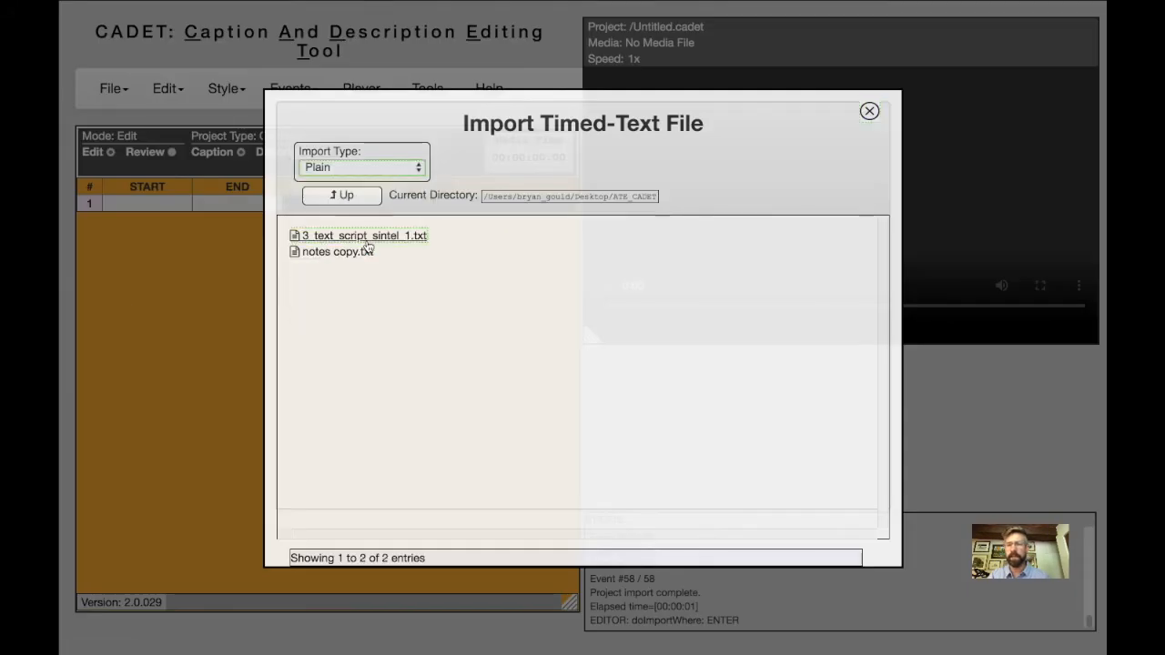
pyautogui.click(369, 236)
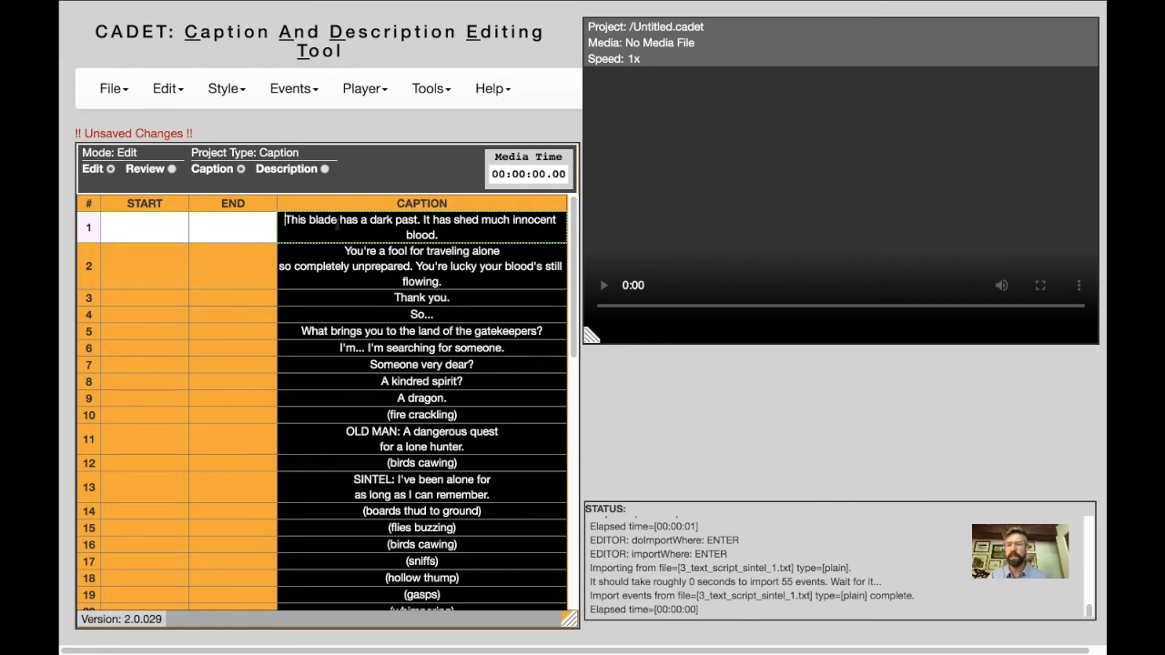
# Load the media file sintel_4_min.mp4 into the project's video player.
pyautogui.click(158, 226)
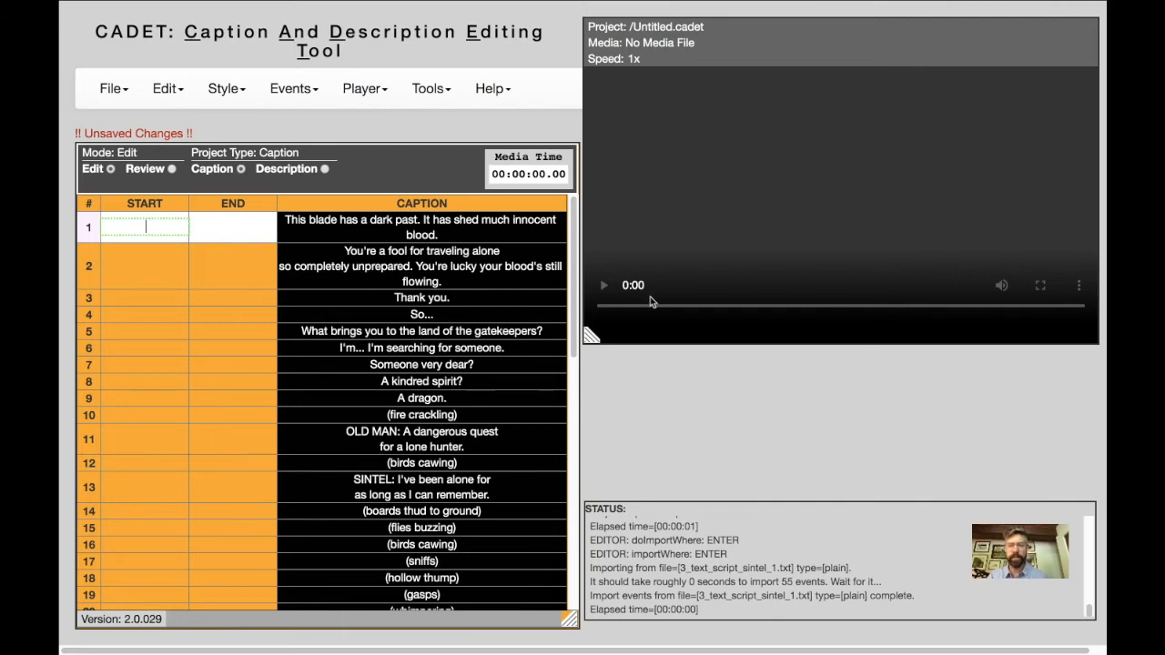
pyautogui.click(691, 309)
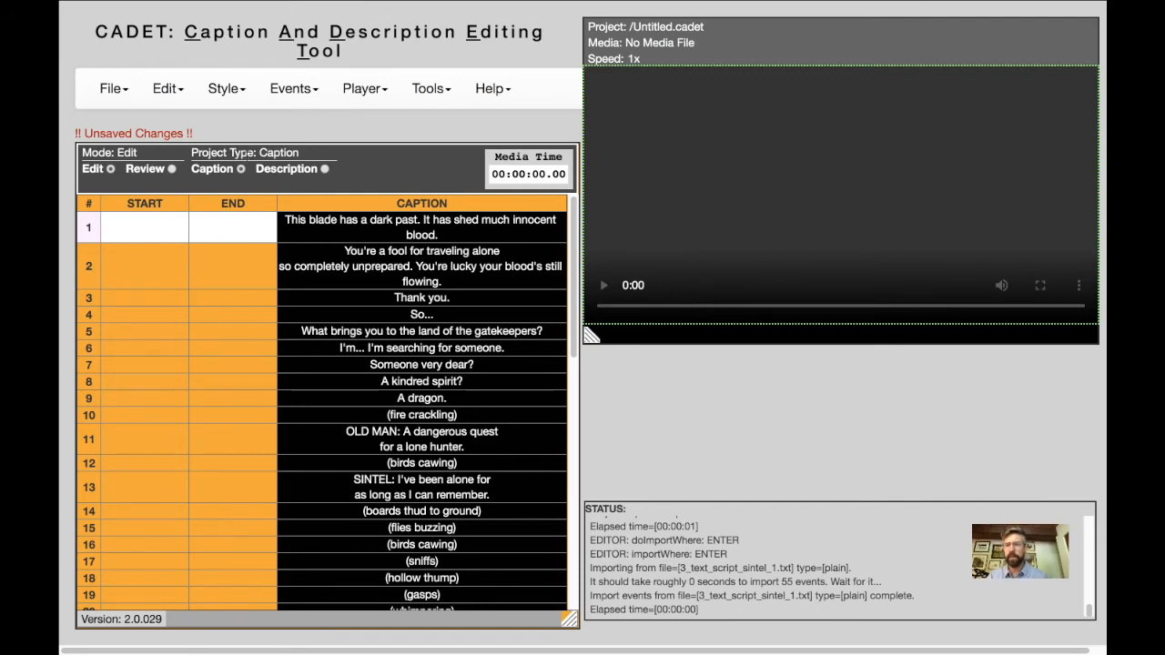
pyautogui.click(112, 89)
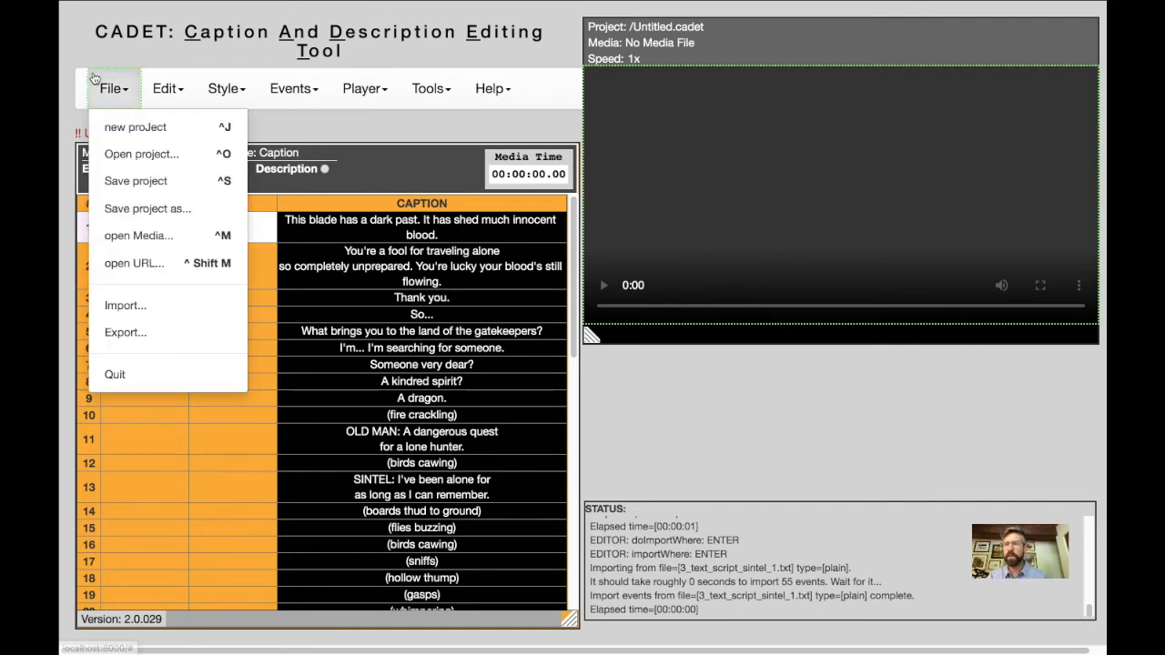
pyautogui.click(130, 232)
pyautogui.click(380, 192)
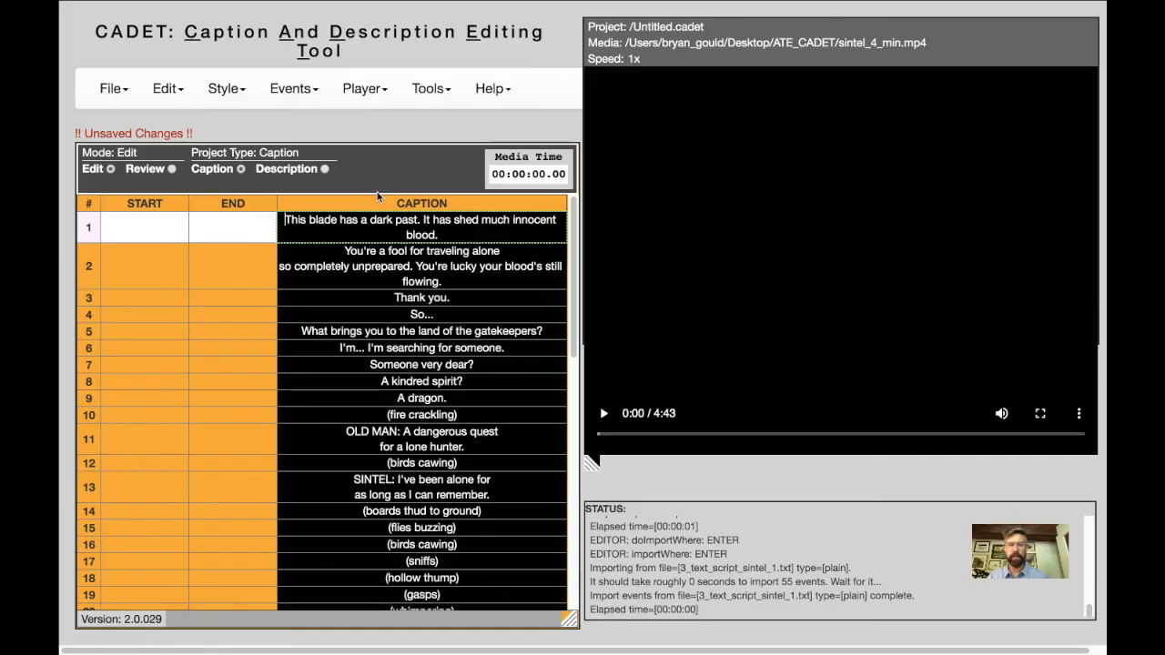
# Cue the video to about 1:42, play it, mark start time 00:01:47.17 for caption 1, and pause.
pyautogui.click(705, 435)
pyautogui.moveTo(705, 435); pyautogui.dragTo(775, 436)
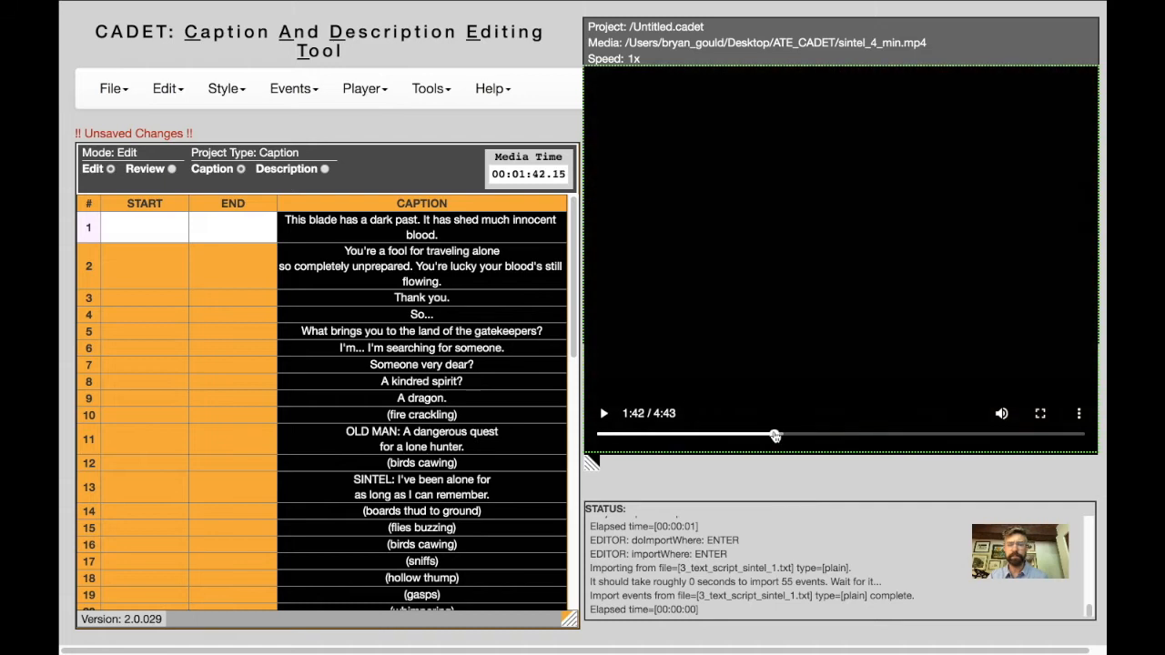
pyautogui.click(134, 227)
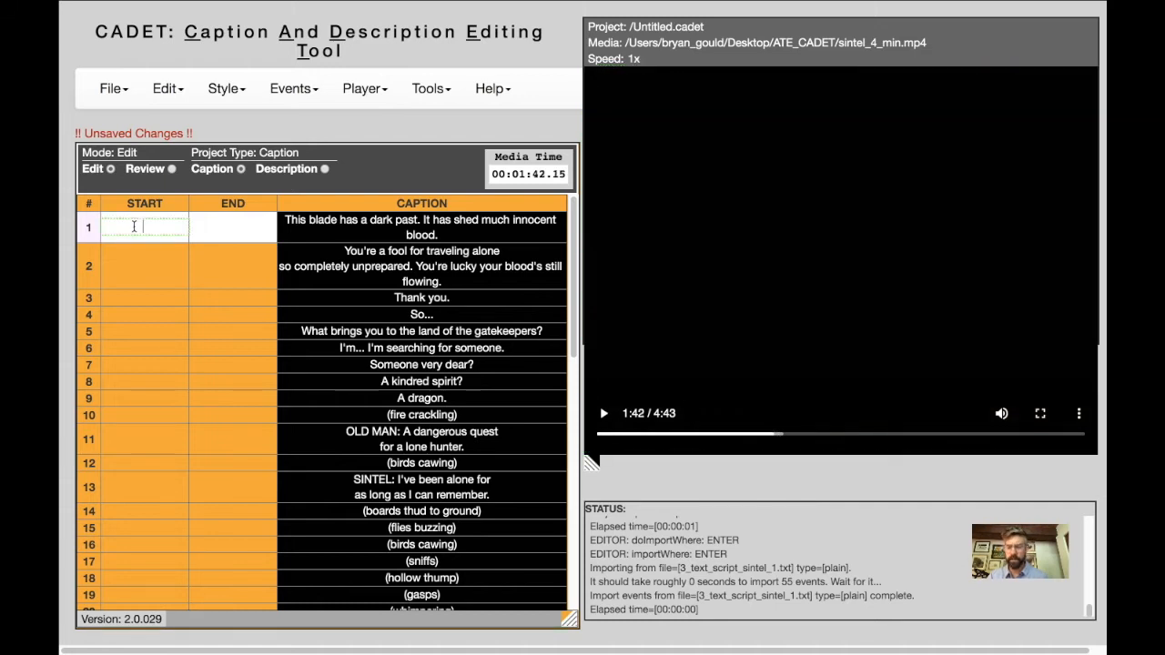
pyautogui.press('space')
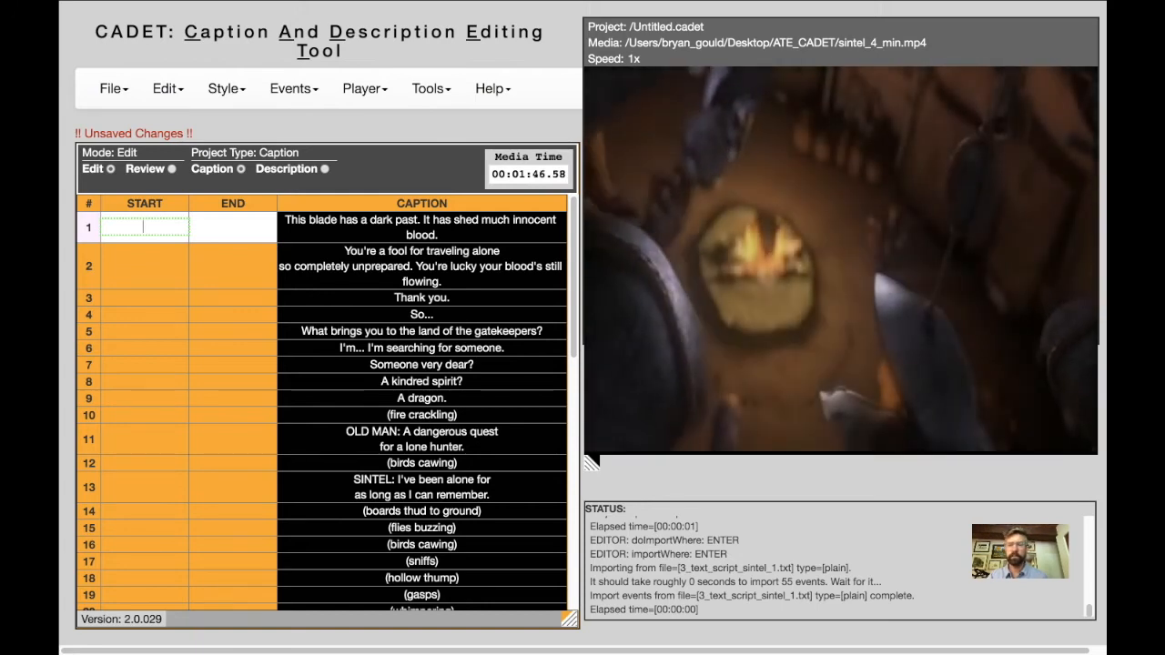
pyautogui.press('Return')
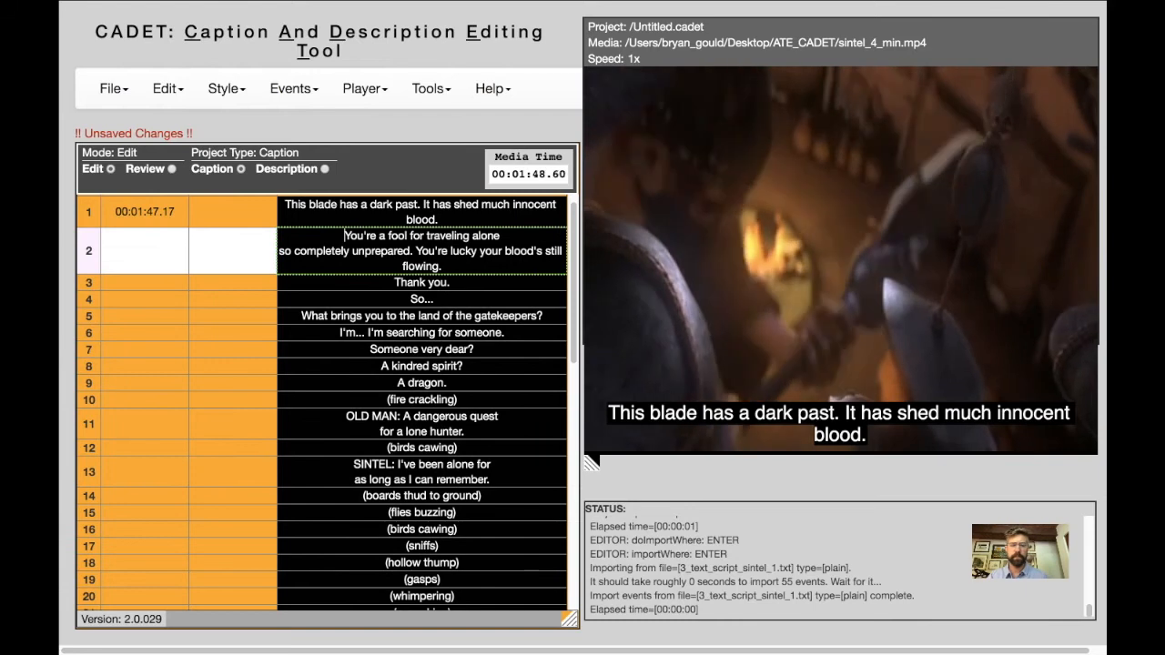
pyautogui.press('space')
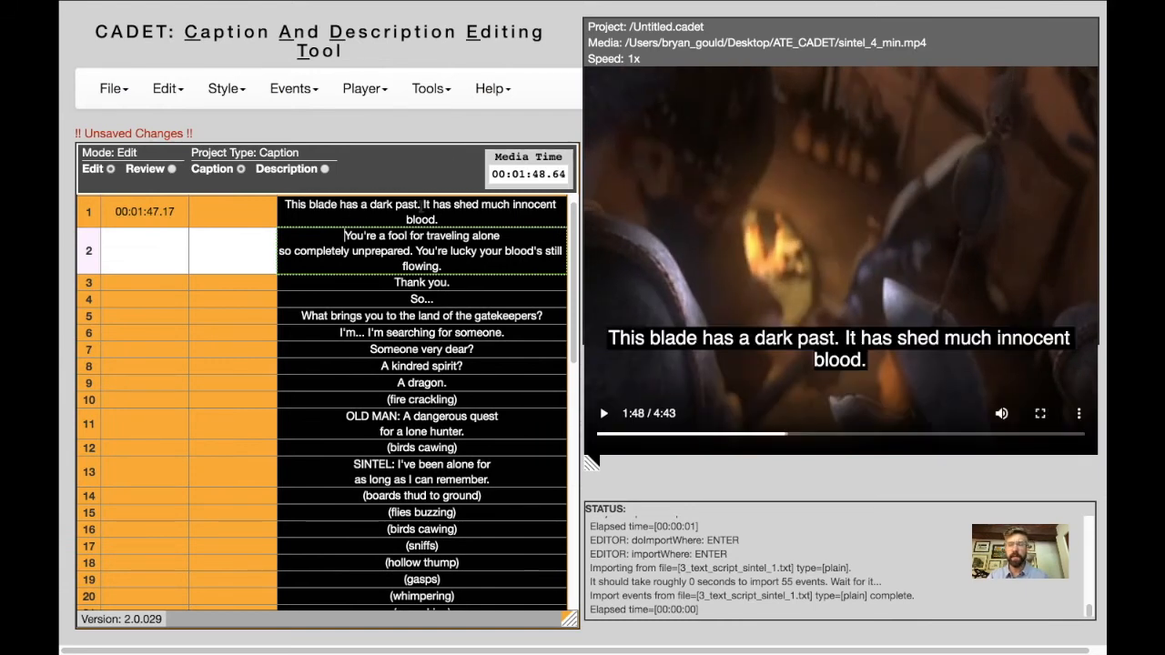
# Split caption 1 before "It has shed much innocent blood." so that sentence gets its own row.
pyautogui.click(423, 207)
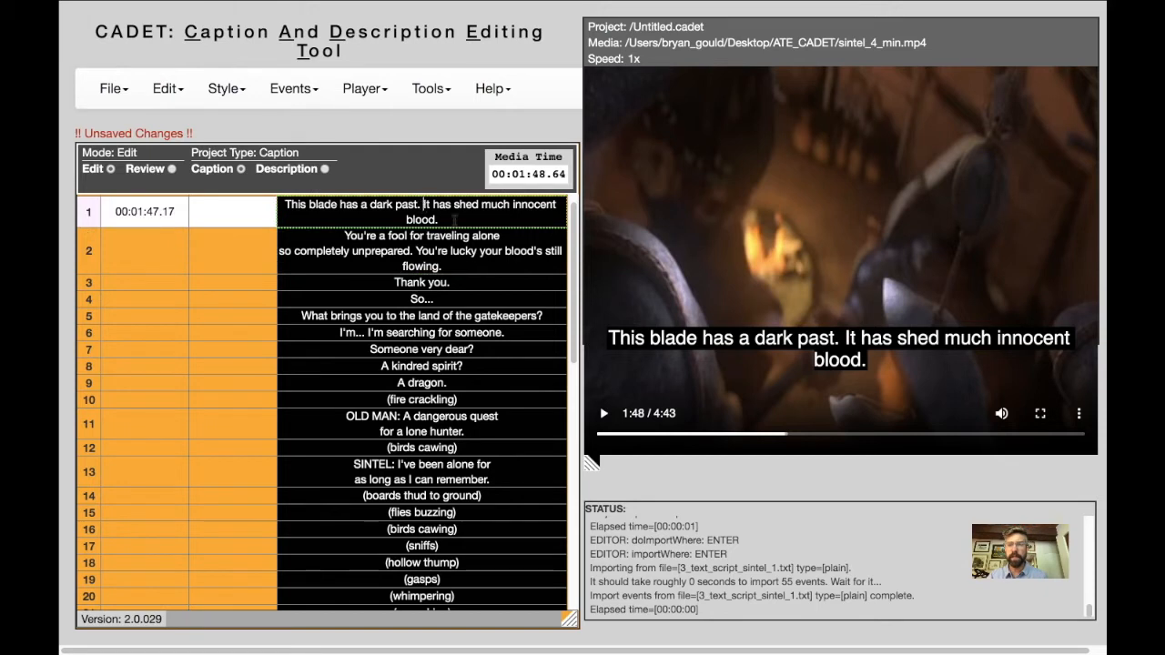
pyautogui.press('Return')
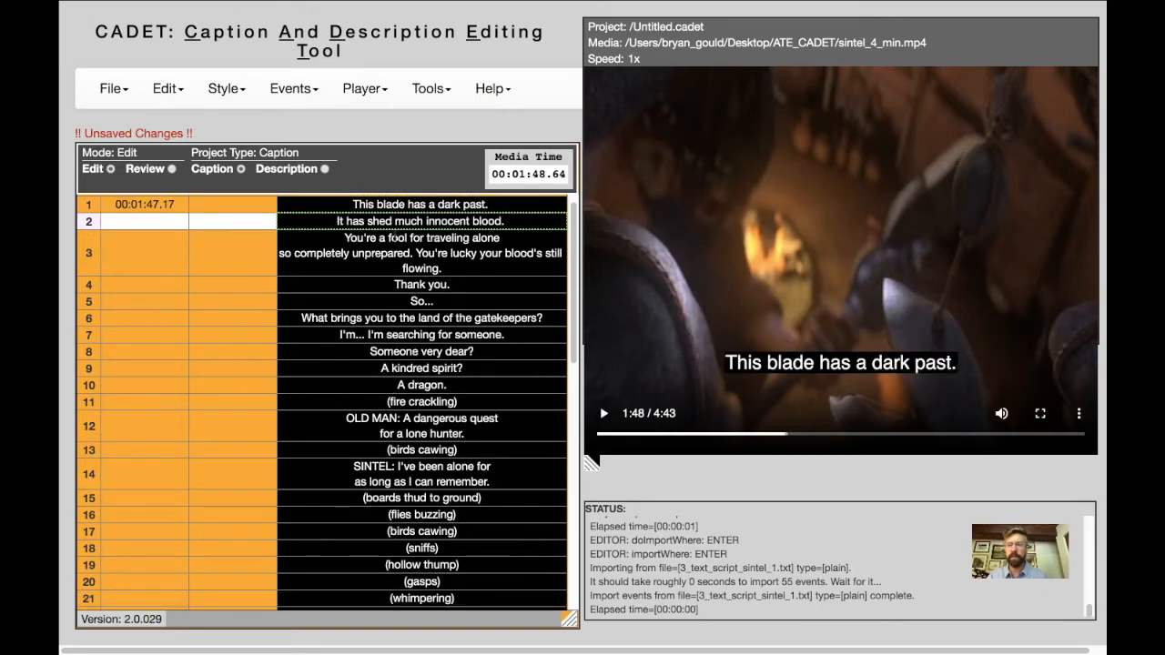
pyautogui.click(367, 244)
pyautogui.click(377, 206)
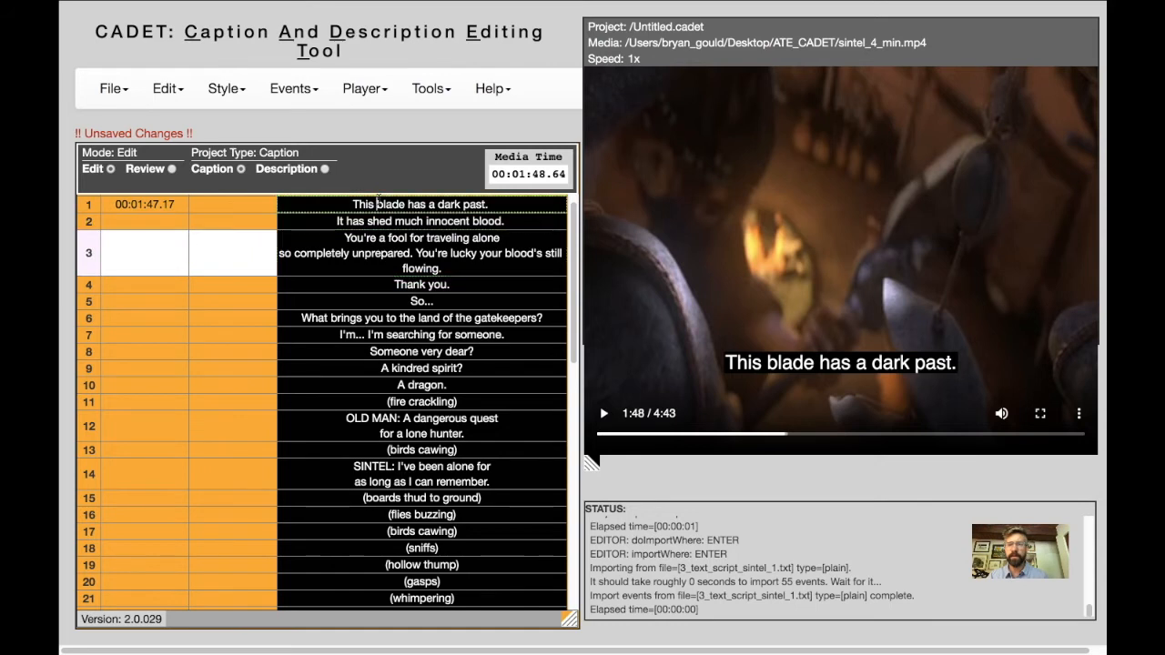
pyautogui.click(379, 221)
# Split caption 3 before "You're lucky your blood's still flowing." so that sentence becomes a separate caption.
pyautogui.click(380, 253)
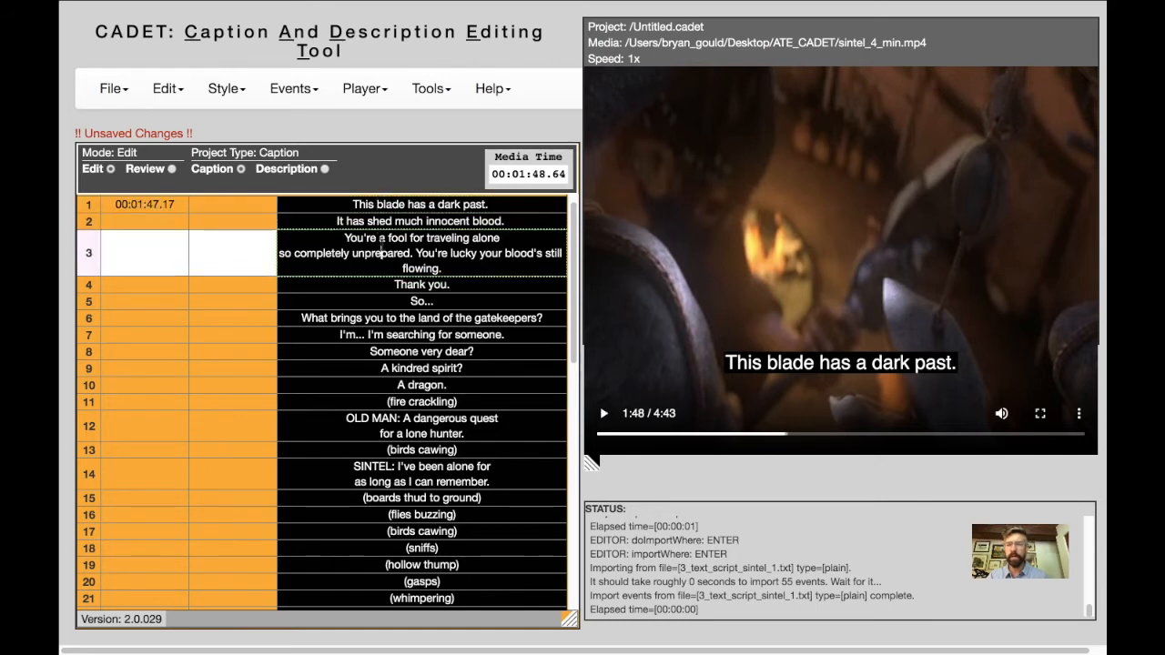
pyautogui.moveTo(347, 237); pyautogui.dragTo(467, 267)
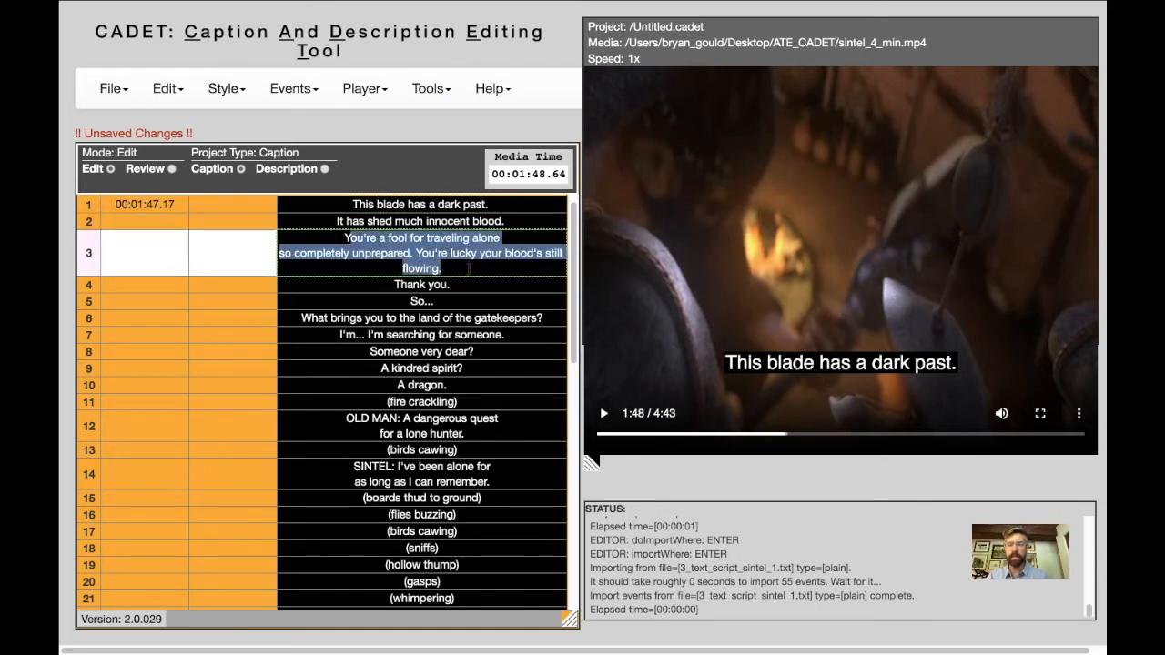
pyautogui.click(417, 254)
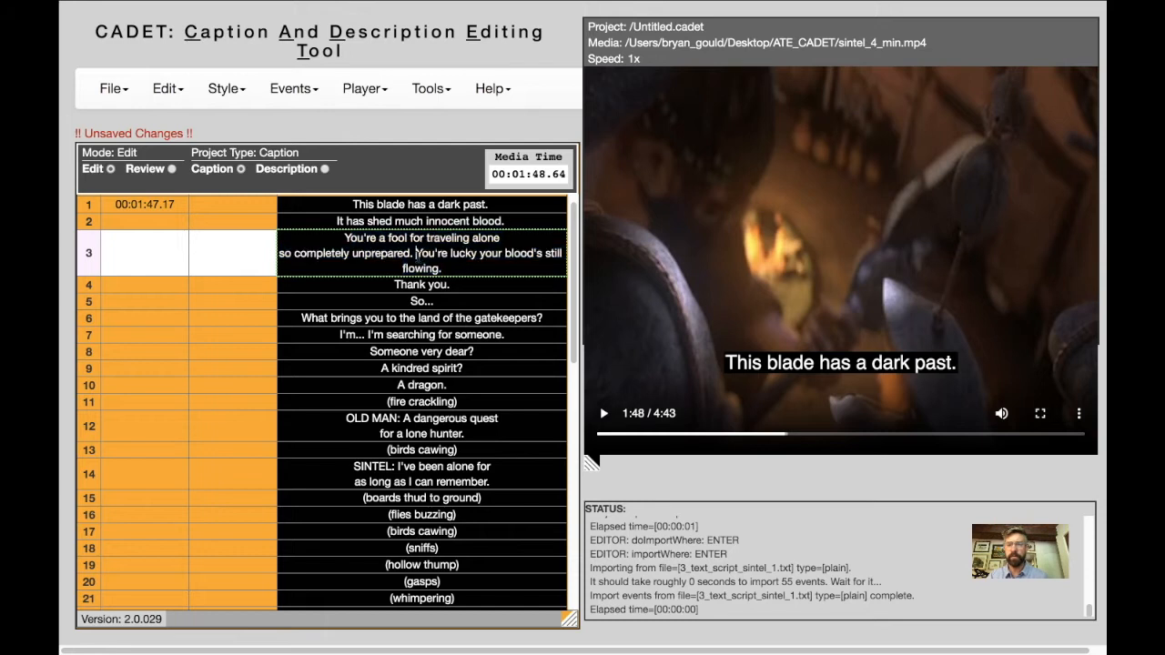
pyautogui.press('Return')
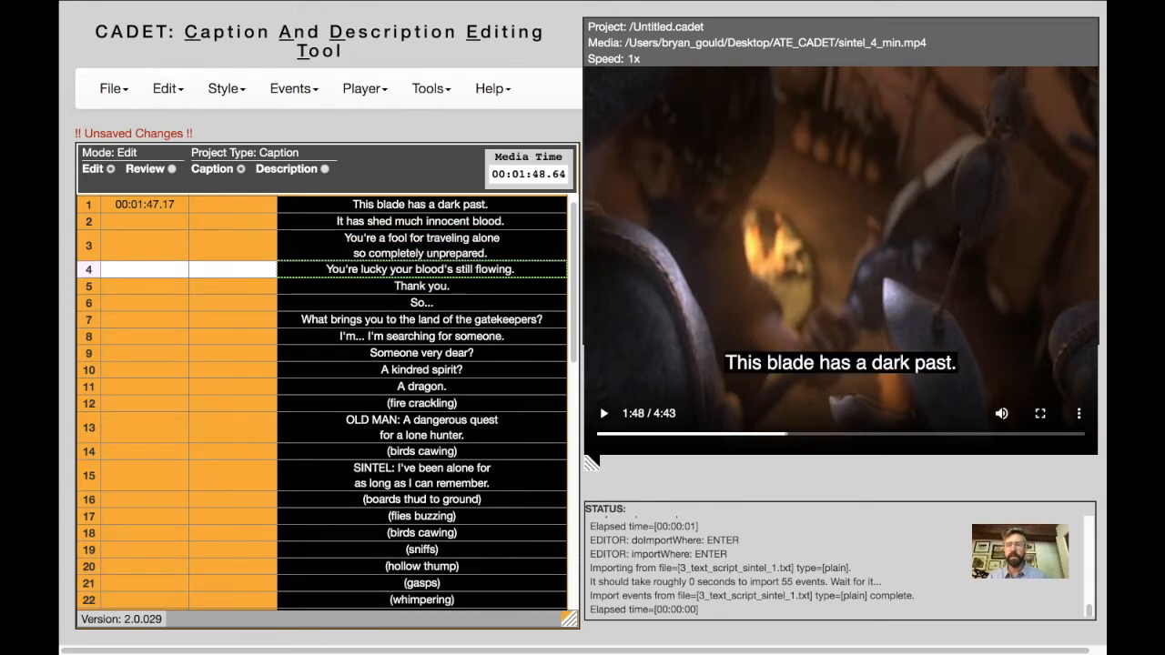
# Resume playback, mark start times 00:01:51.95, 00:01:57.94, 00:02:01.72 and 00:02:05.48 for captions 2 to 5 and end time 00:02:05.49 for caption 5, and pause.
pyautogui.click(157, 205)
pyautogui.press('space')
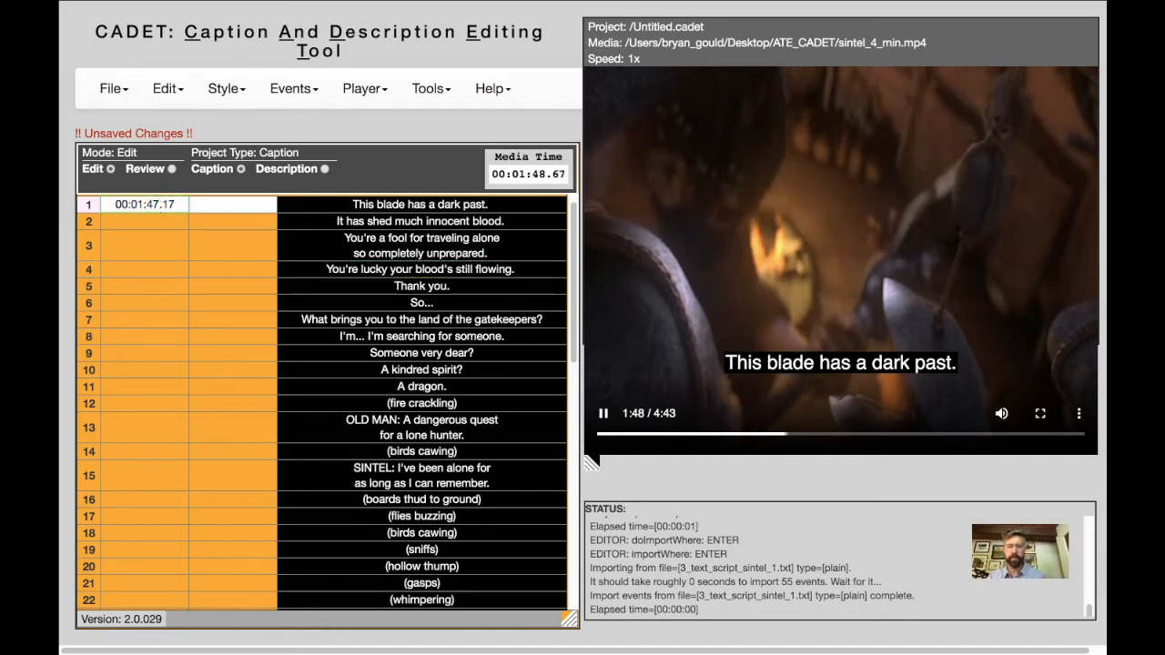
pyautogui.click(137, 220)
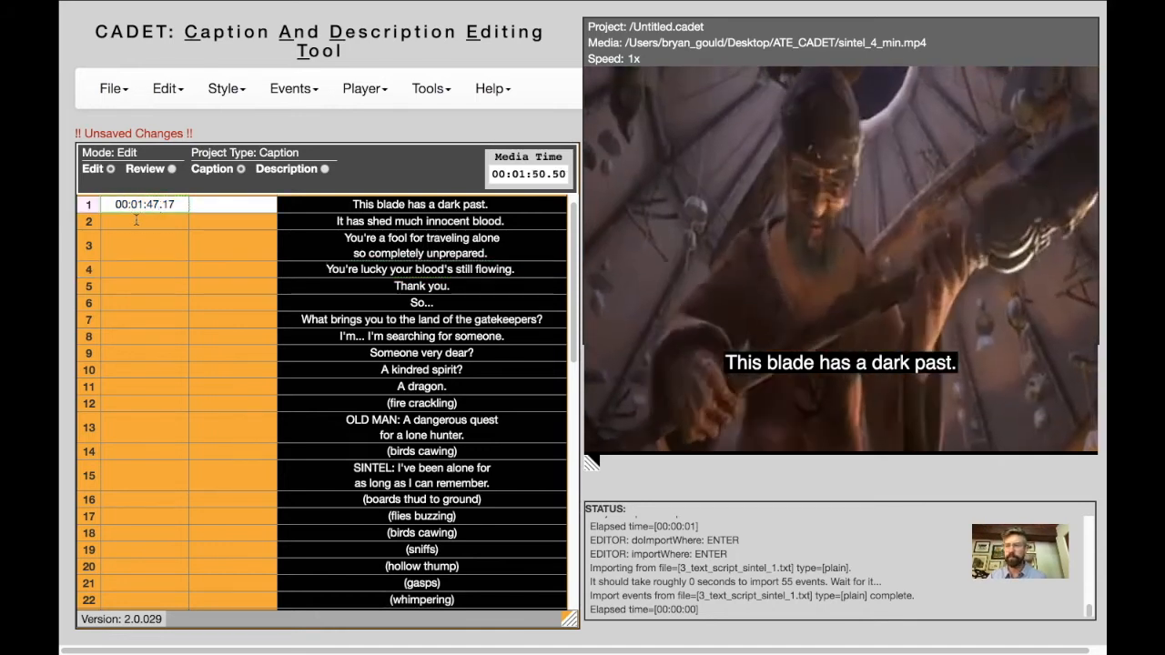
pyautogui.press('Return')
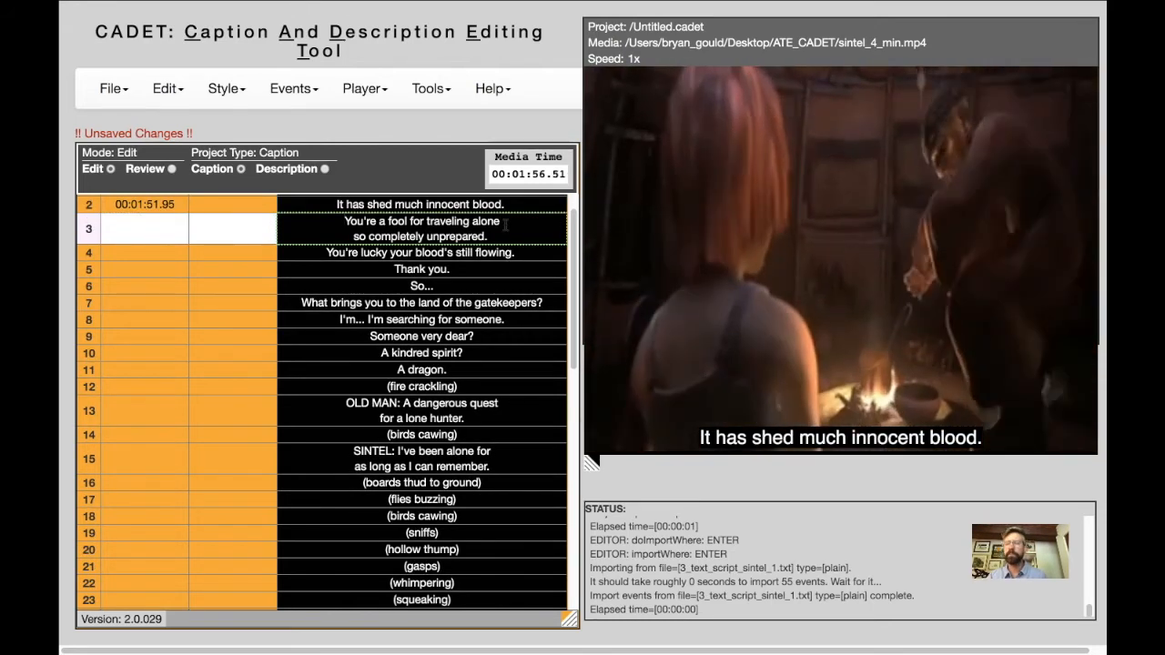
pyautogui.press('Return')
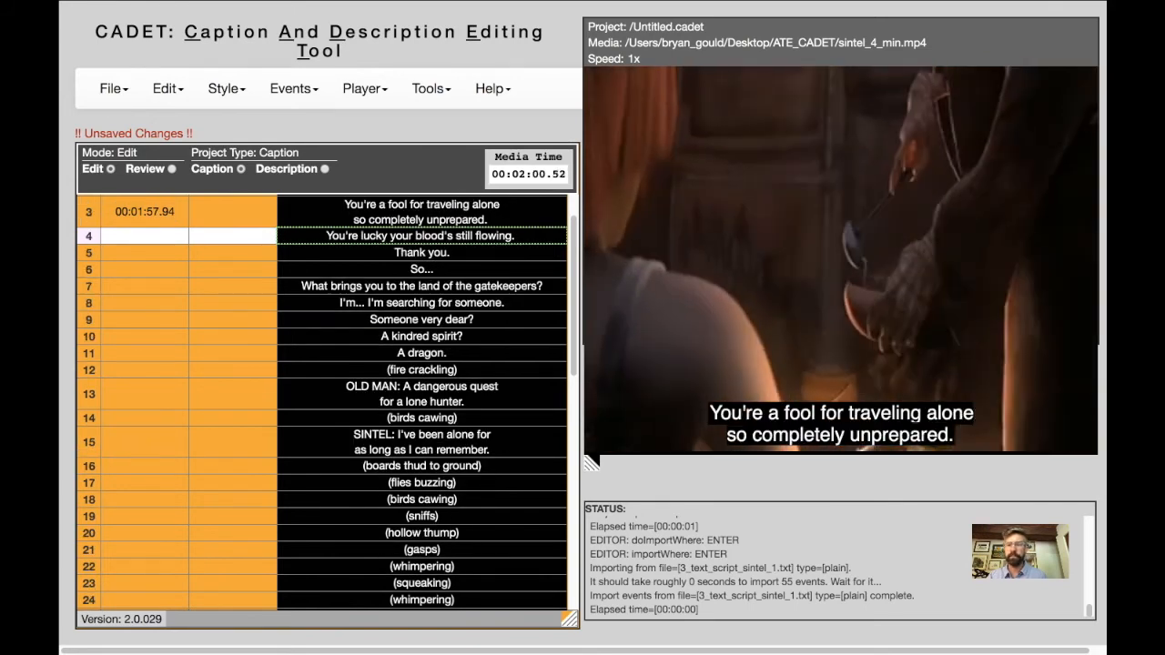
pyautogui.press('Return')
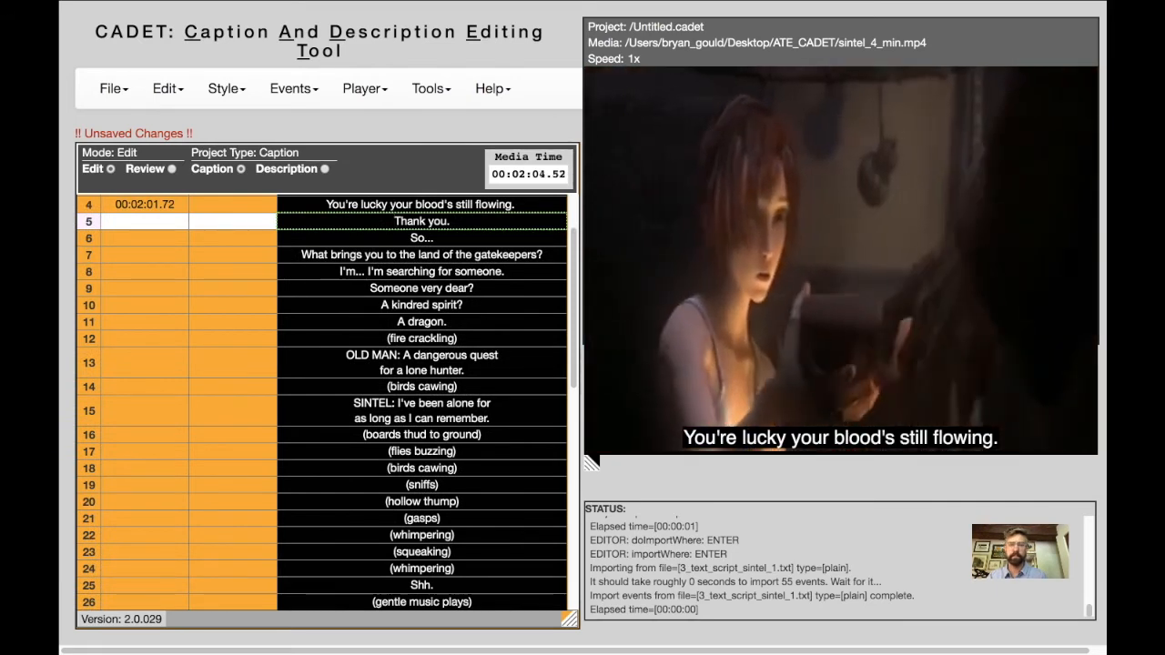
pyautogui.press('Return')
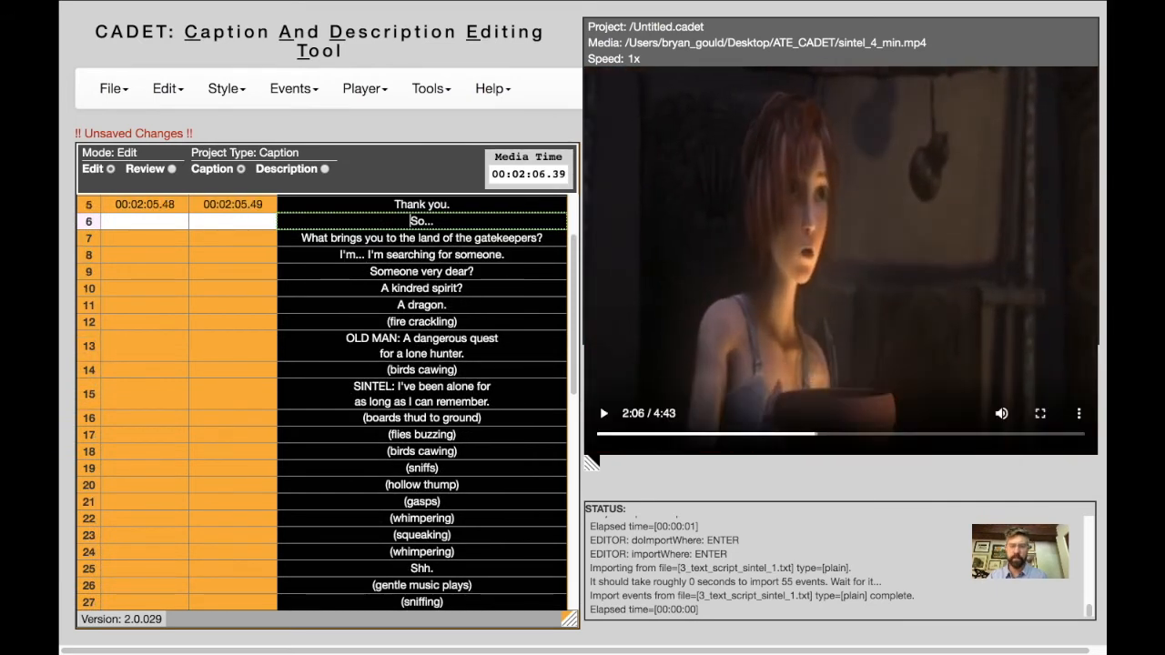
# Examine the player commands and review the start and end times marked for captions 1 to 5.
pyautogui.scroll(3, 546, 219)
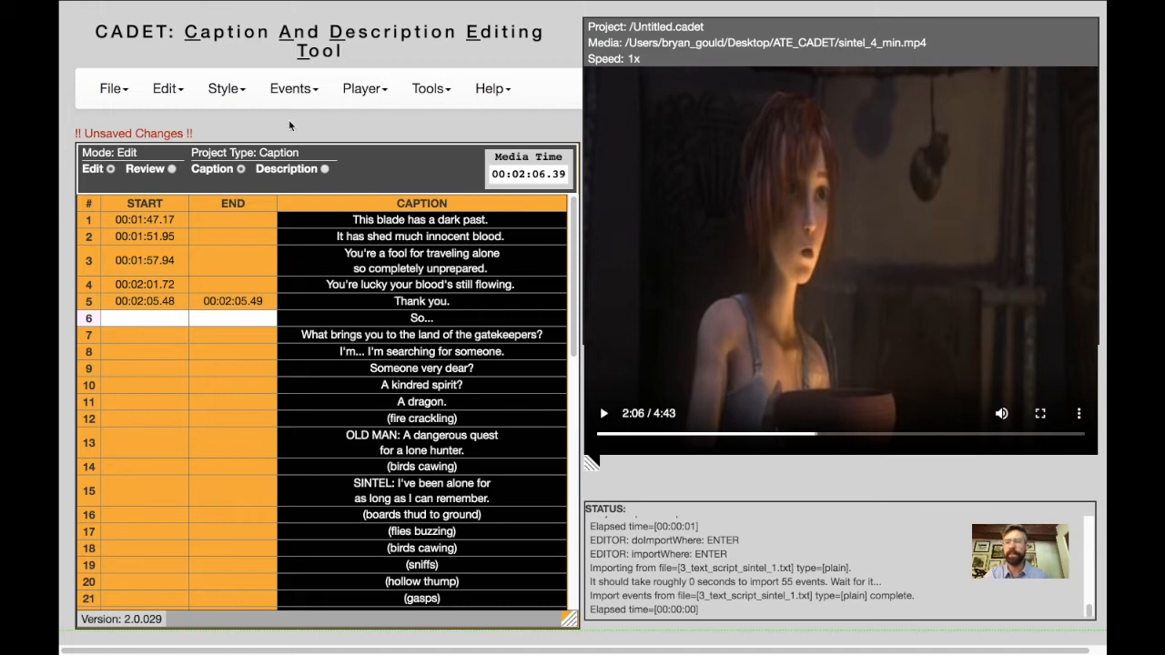
pyautogui.click(278, 92)
pyautogui.click(359, 95)
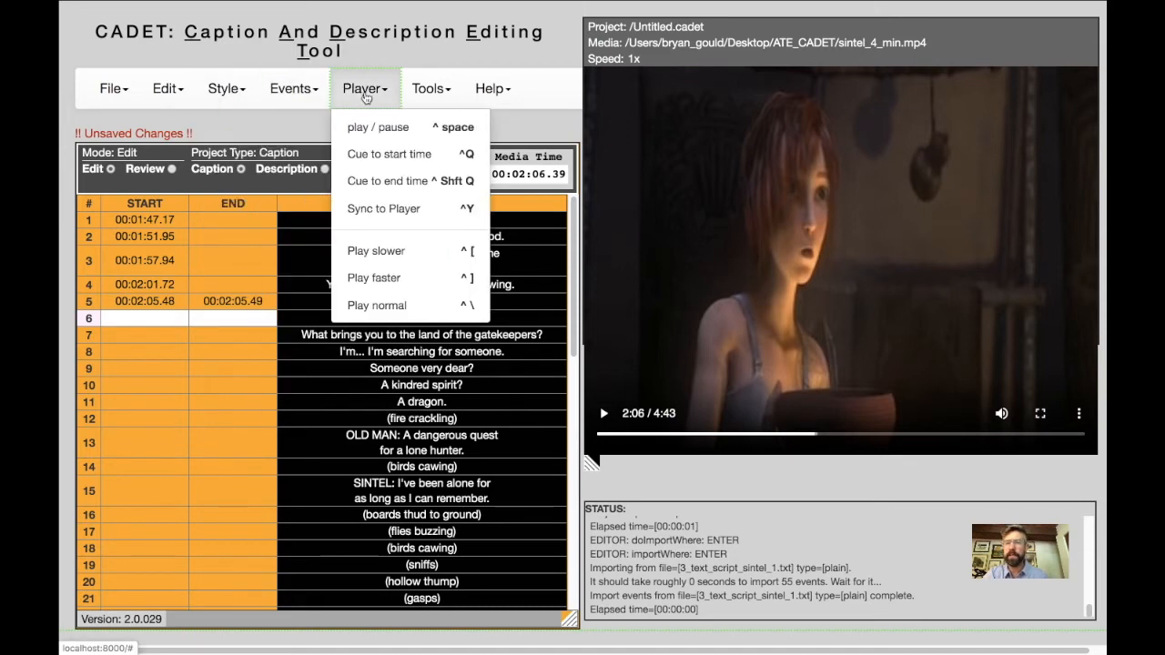
pyautogui.click(421, 97)
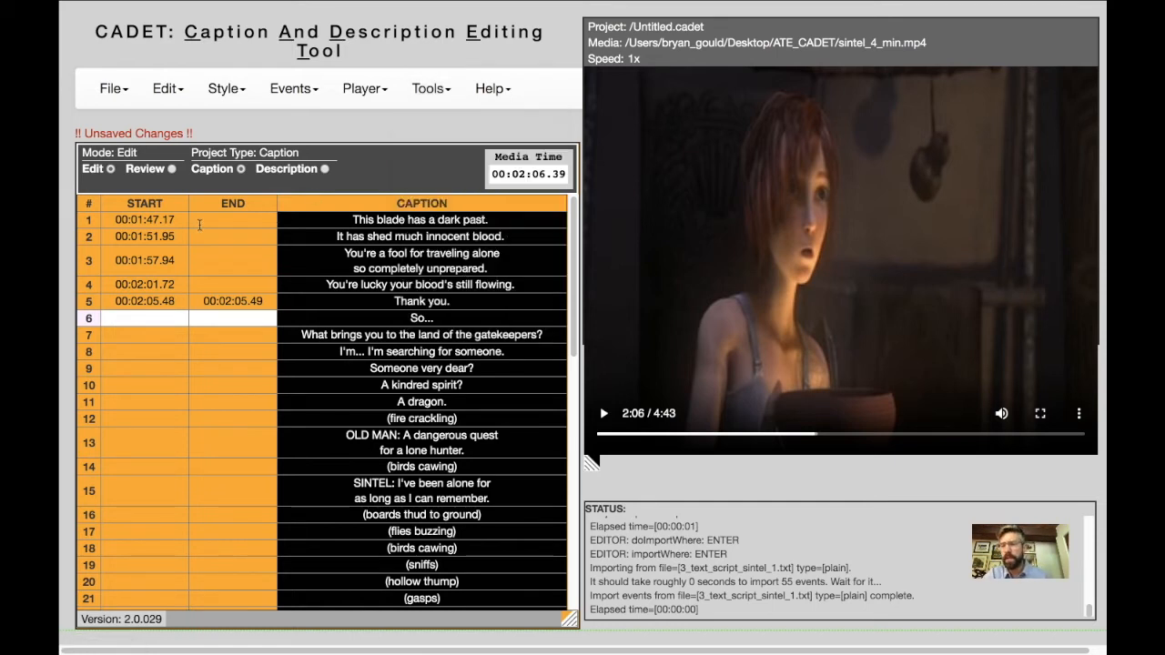
pyautogui.click(130, 217)
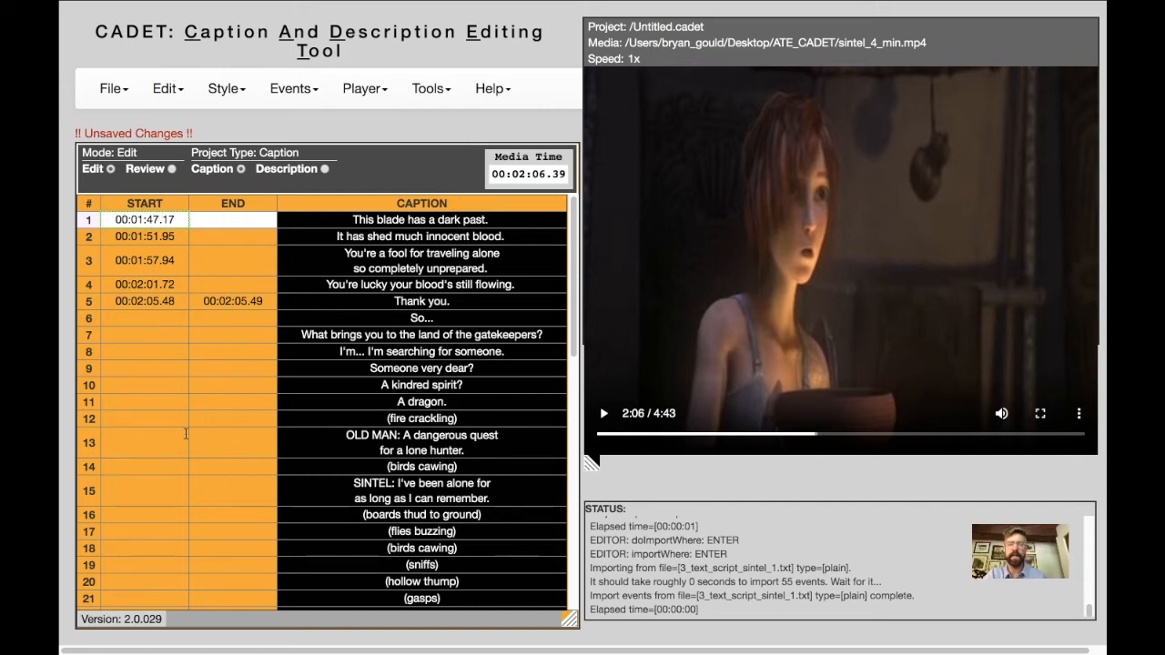
pyautogui.click(367, 91)
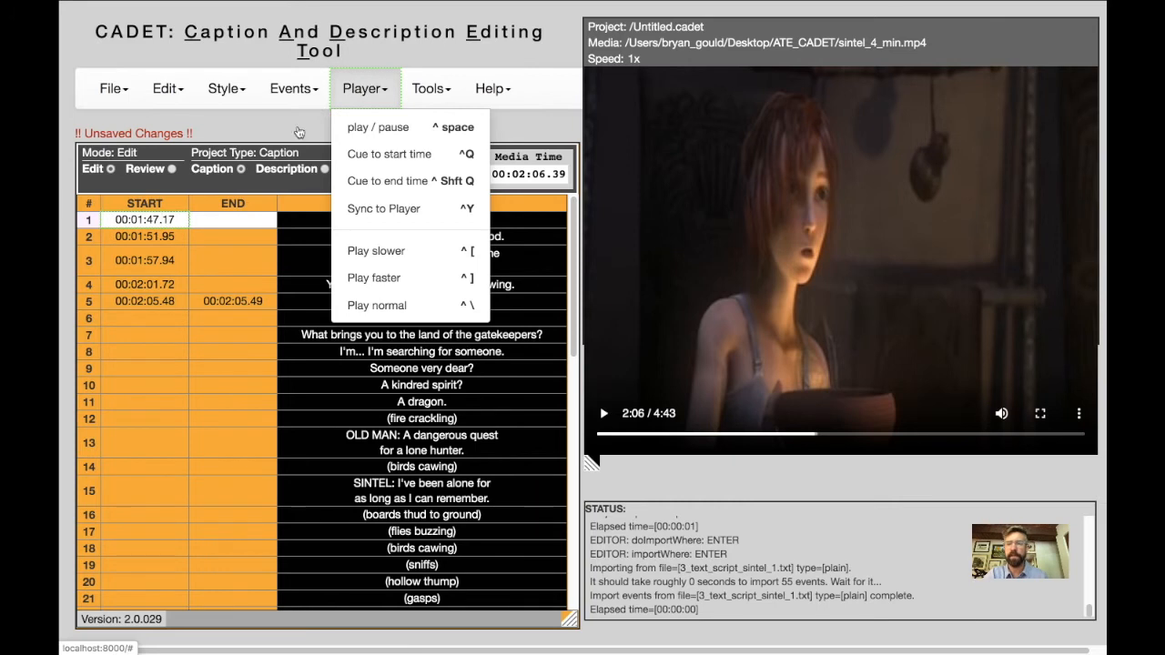
pyautogui.click(160, 273)
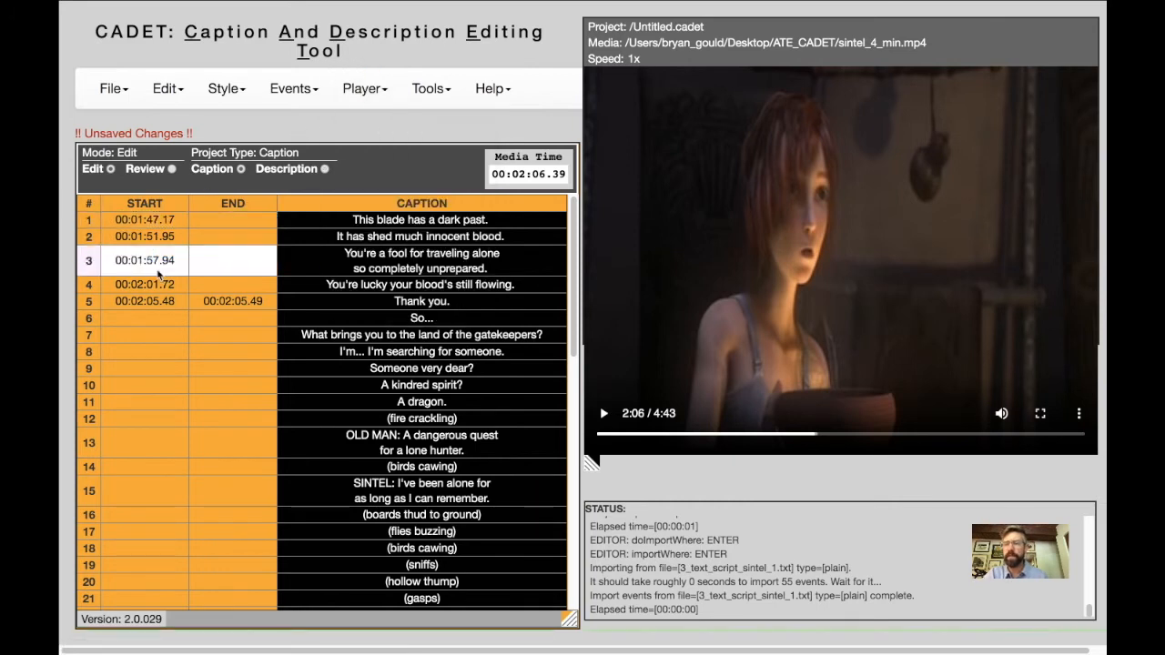
pyautogui.doubleClick(168, 284)
pyautogui.click(231, 305)
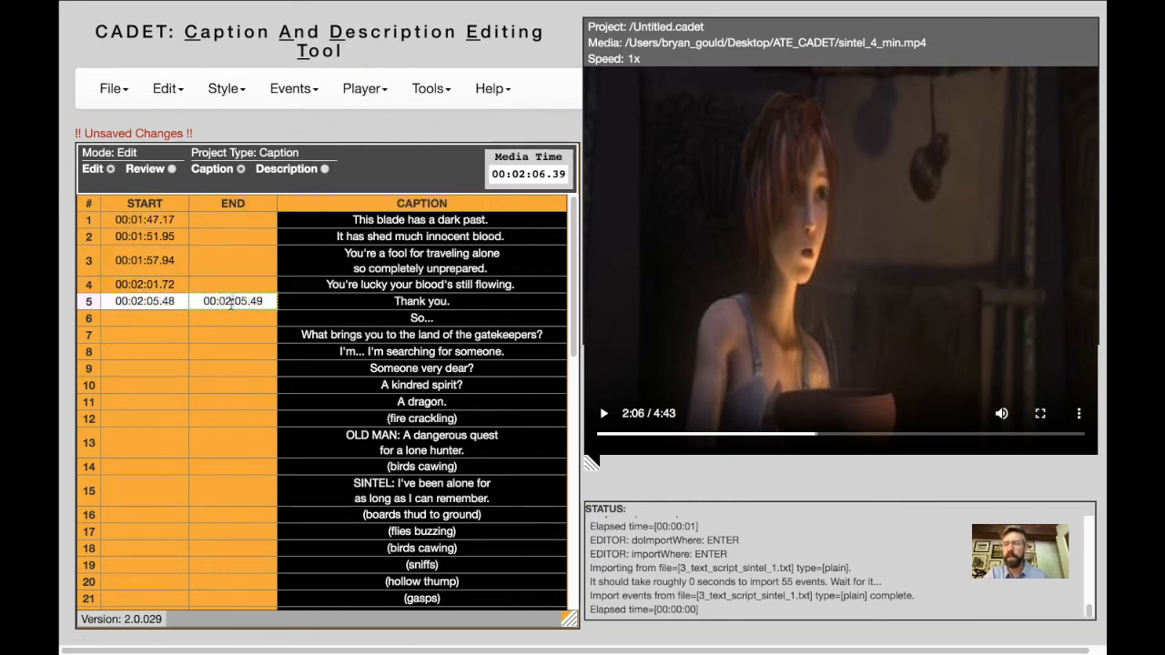
# Set caption 5's end time to 00:02:05.30 and retype the word "your" in caption 4.
pyautogui.moveTo(250, 303); pyautogui.dragTo(265, 303)
pyautogui.write('30')
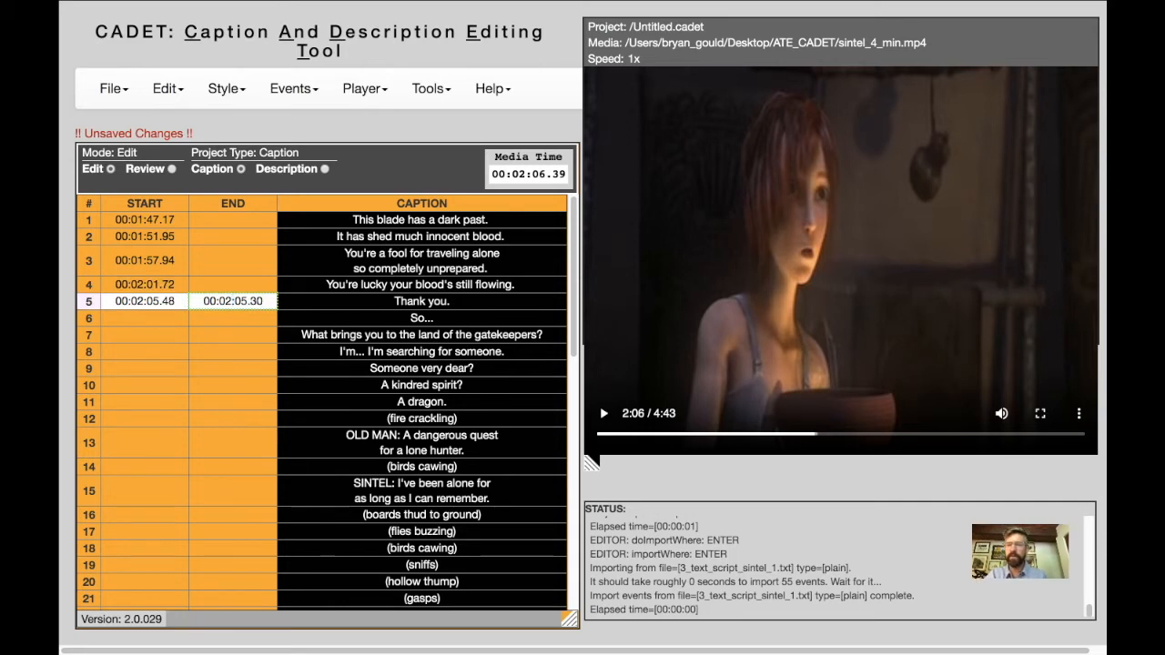
pyautogui.click(415, 284)
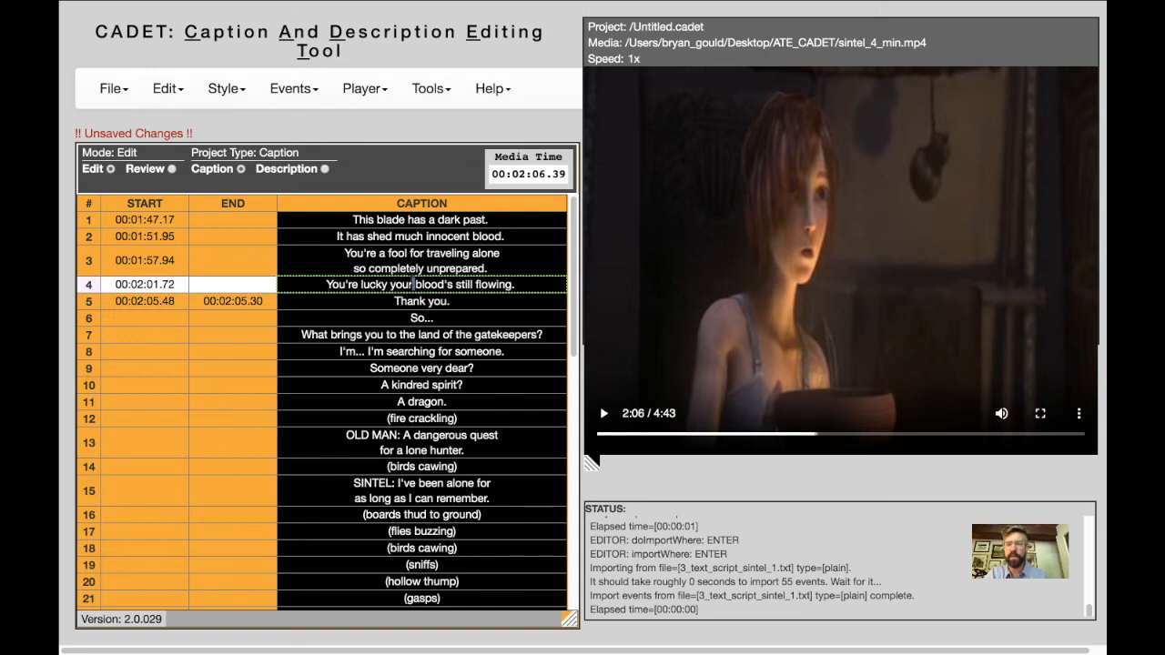
pyautogui.doubleClick(412, 284)
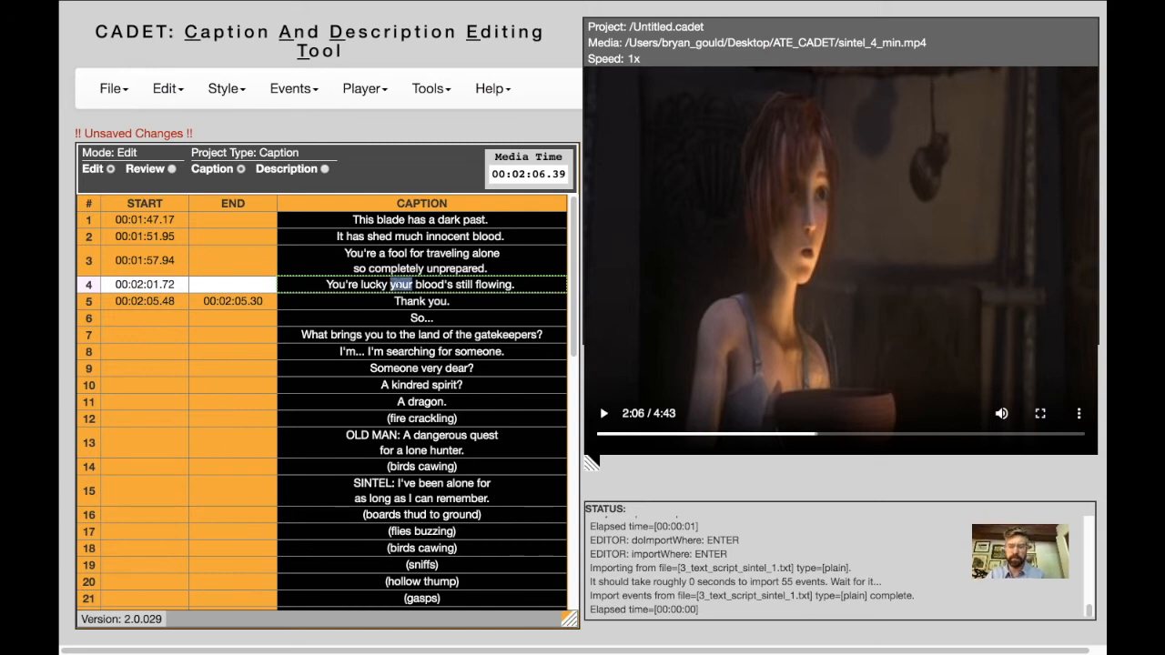
pyautogui.write('your')
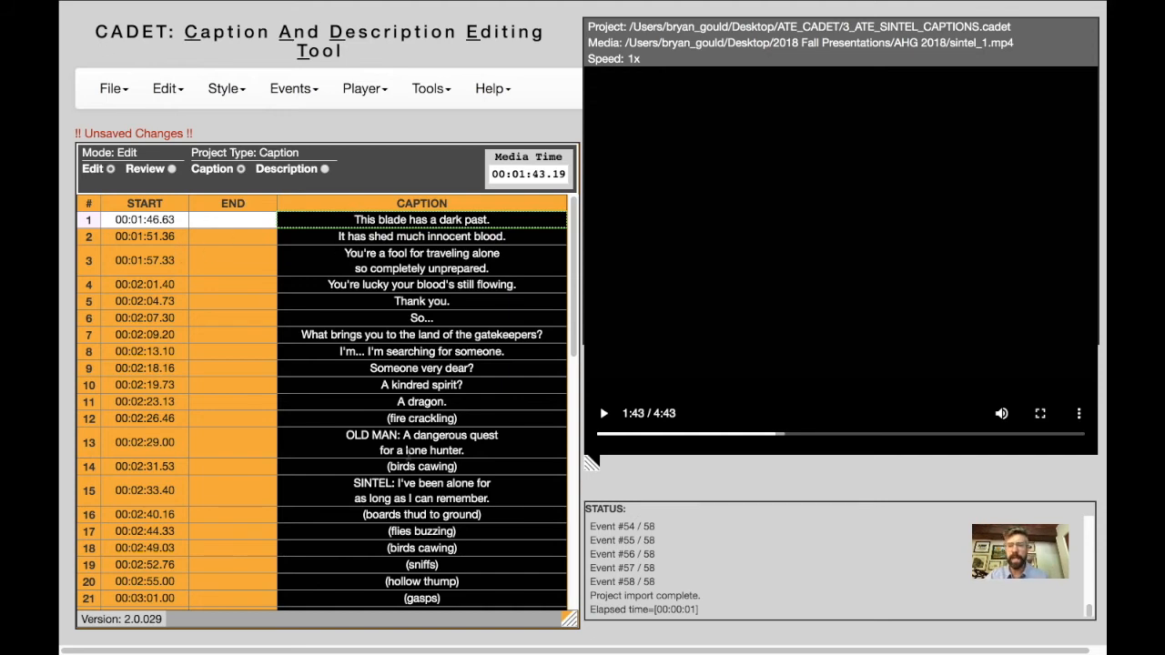
# Convert the caption project to descriptions, accept discarding the unsaved changes, and save it as DX_5_ATE_SINTEL_CAPTIONS.cadet.
pyautogui.click(369, 91)
pyautogui.click(428, 96)
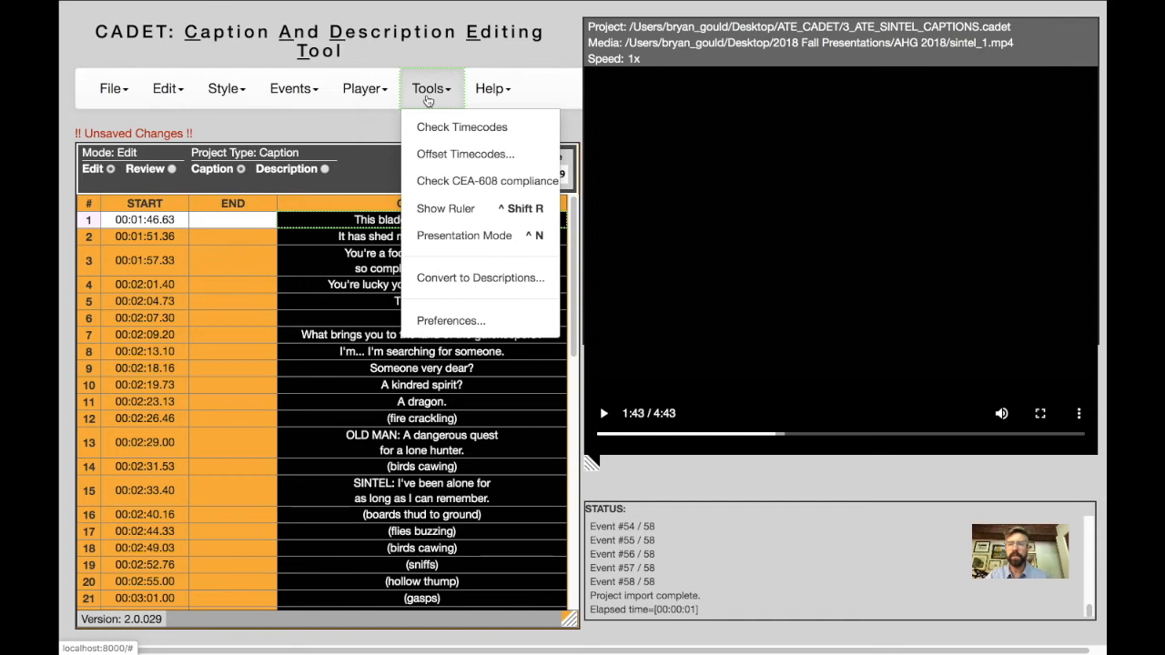
pyautogui.click(431, 280)
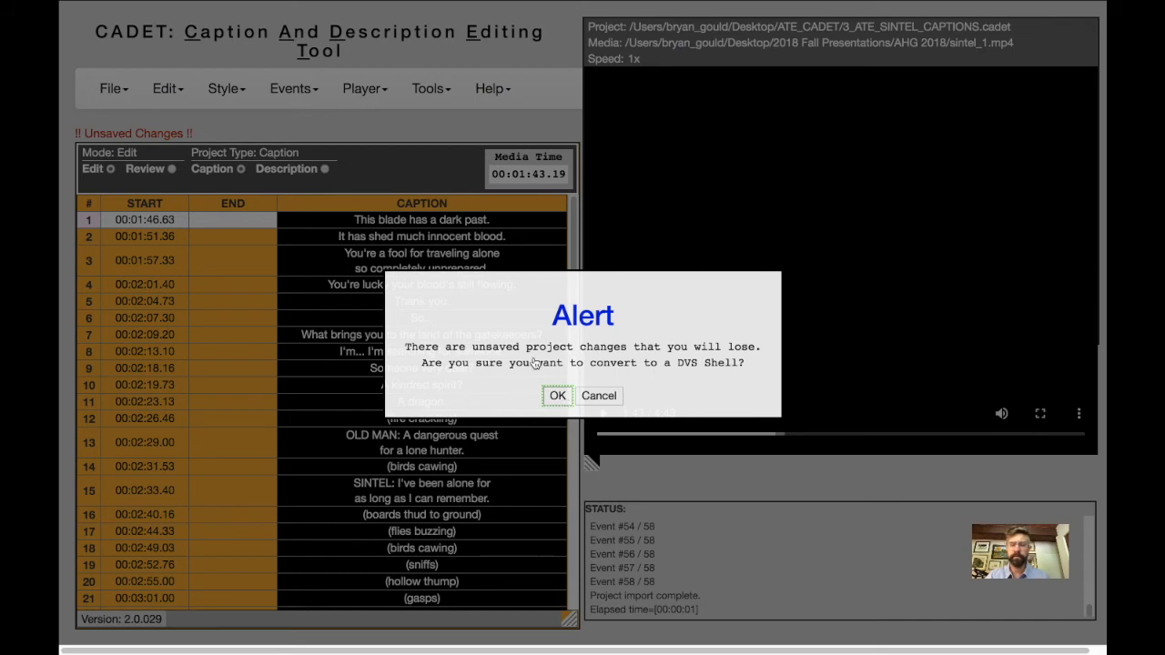
pyautogui.click(558, 396)
pyautogui.click(839, 153)
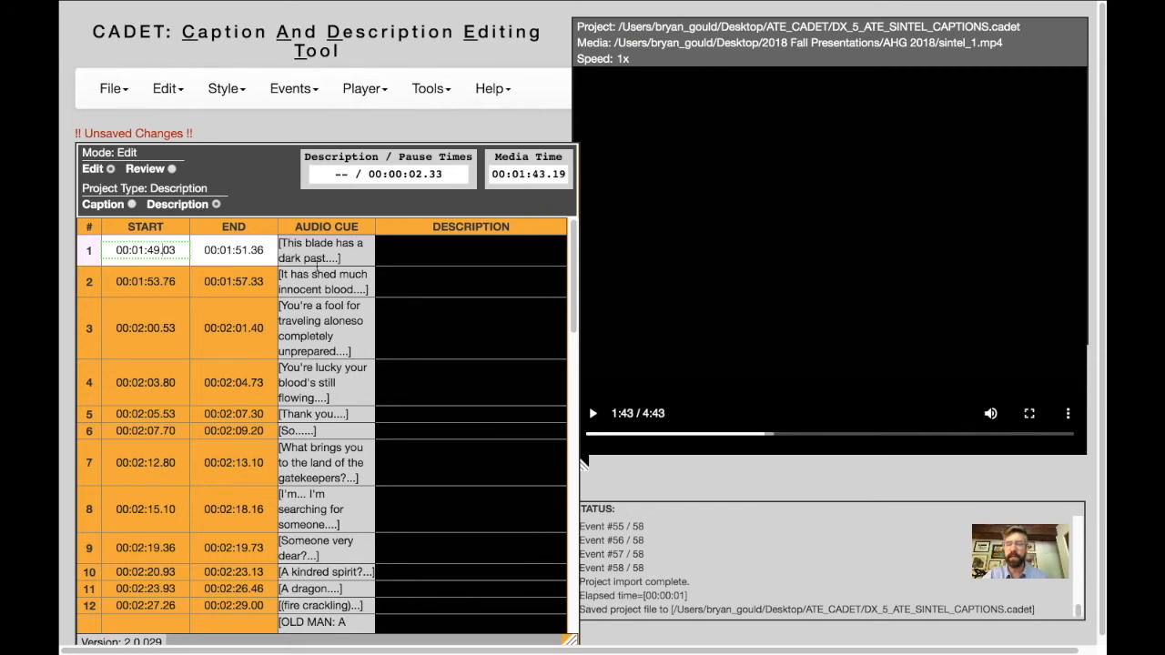
# Play the video through the first two description gaps and pause it at about 00:01:57.99.
pyautogui.click(464, 254)
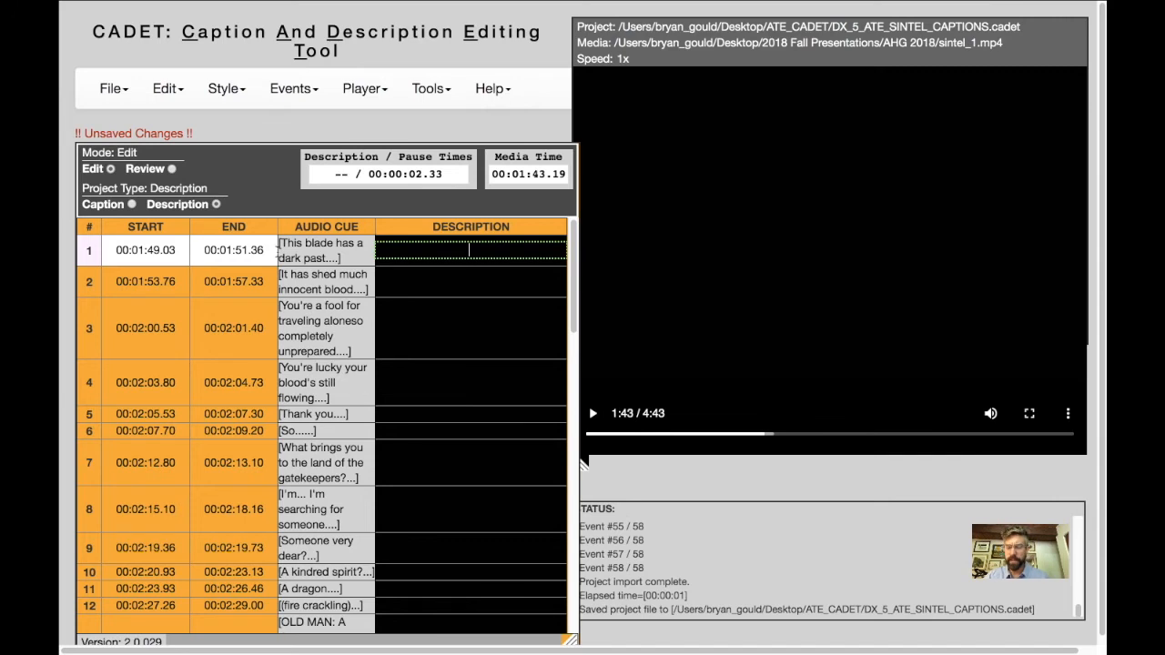
pyautogui.hotkey('ctrl', 'p')
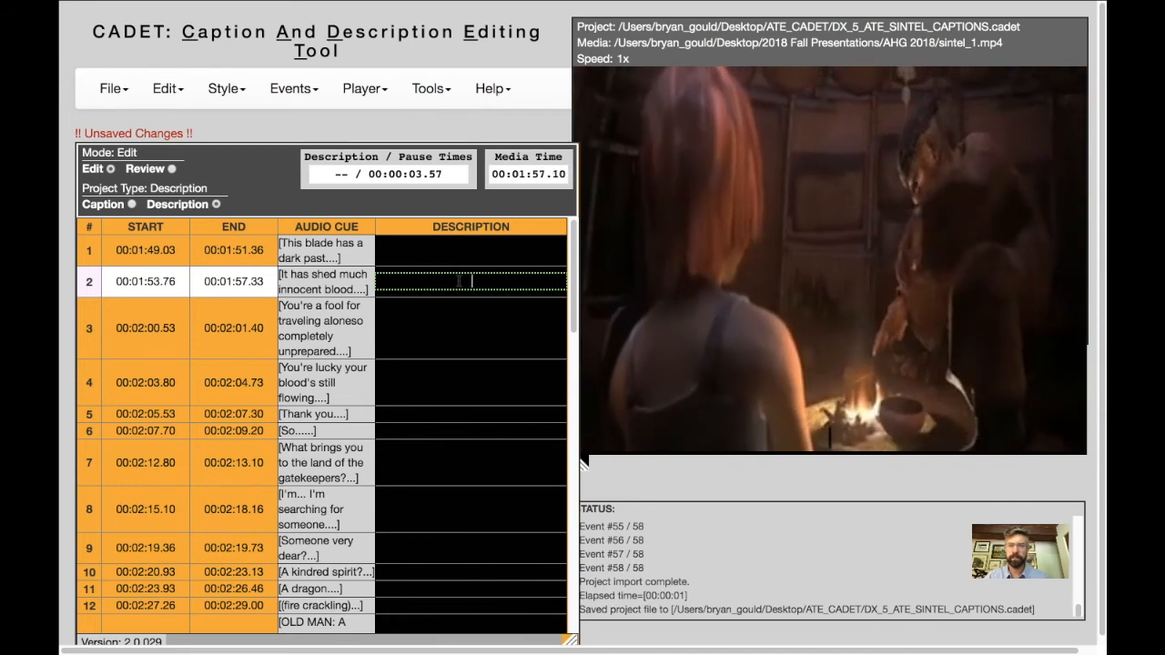
pyautogui.press('space')
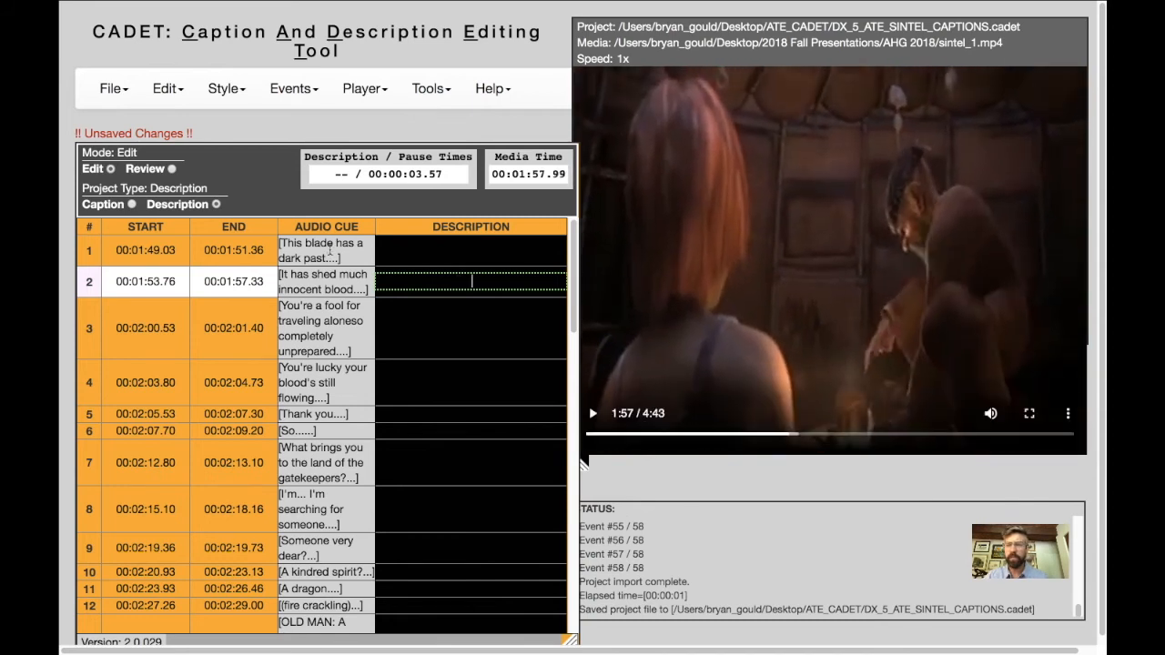
# Delete the description row with the audio cue "This blade has a dark past.".
pyautogui.click(330, 245)
pyautogui.click(153, 100)
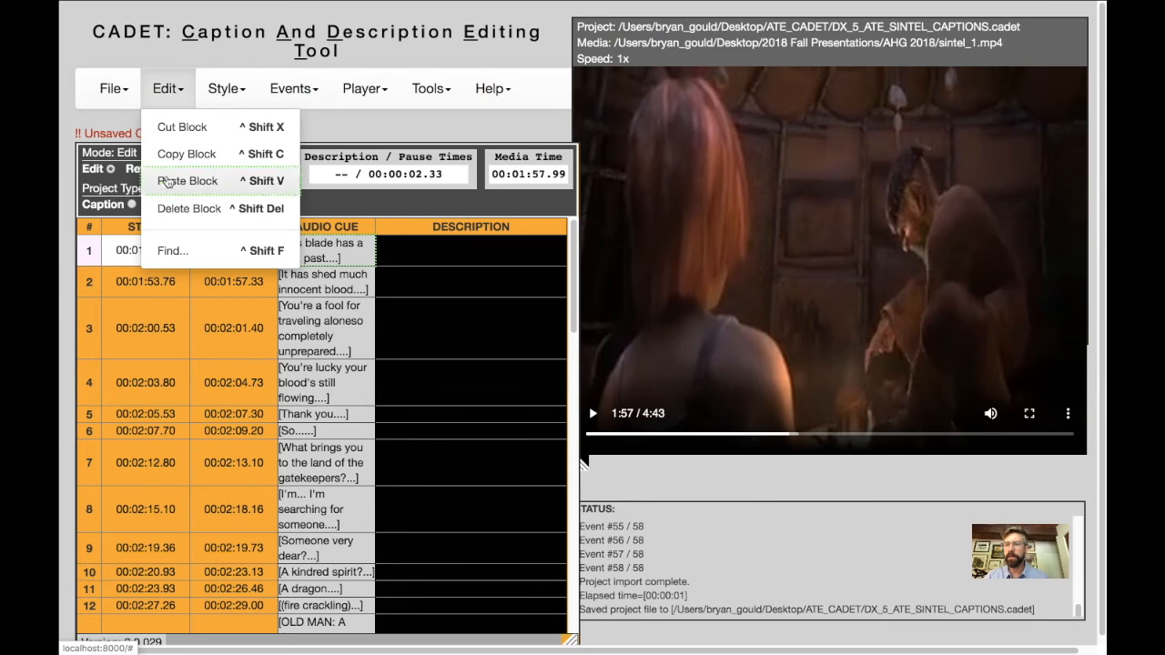
pyautogui.click(187, 208)
# Write the description "He pours soup for Sintel." for the "It has shed much innocent blood." cue.
pyautogui.click(430, 255)
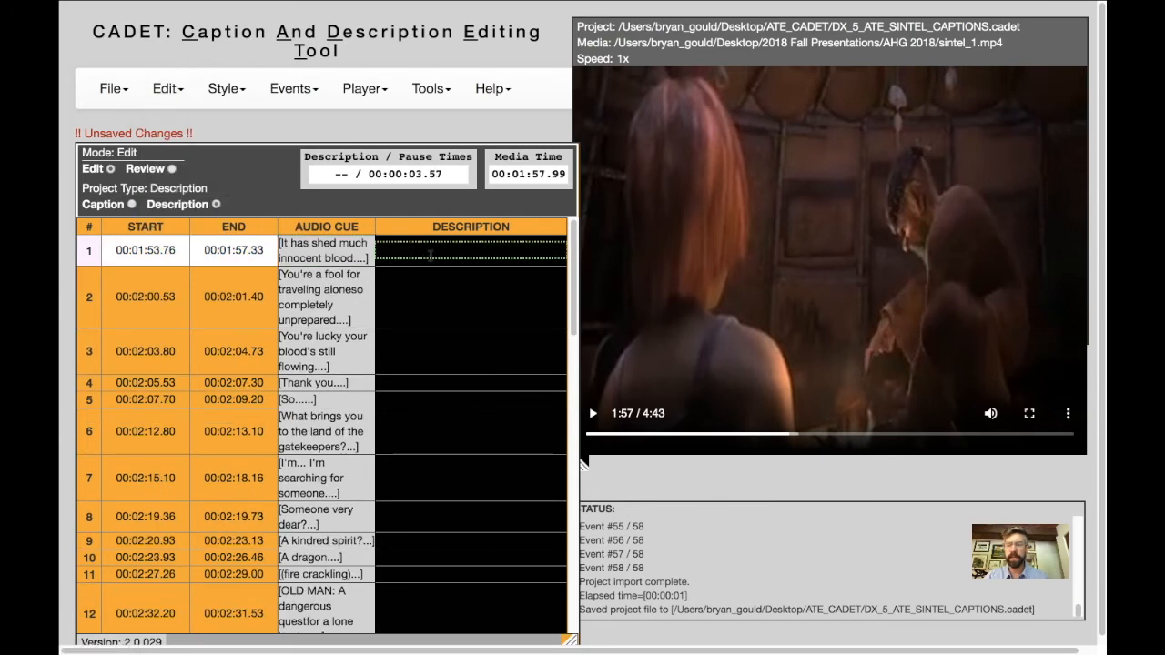
pyautogui.write('He pours ')
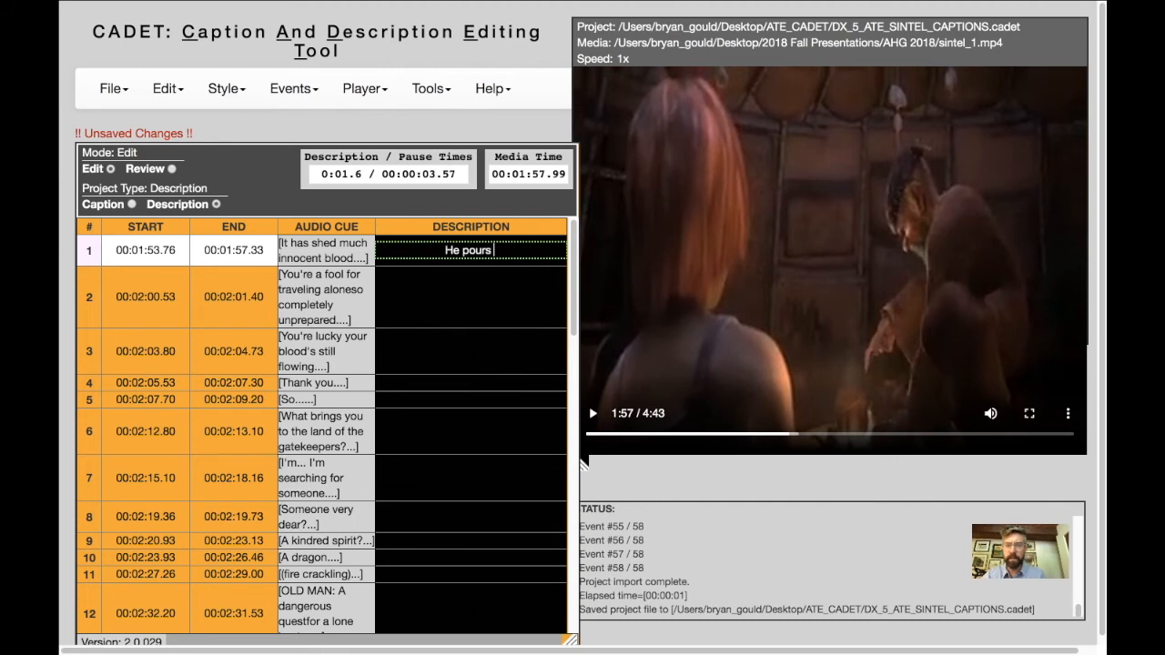
pyautogui.write('soup for s')
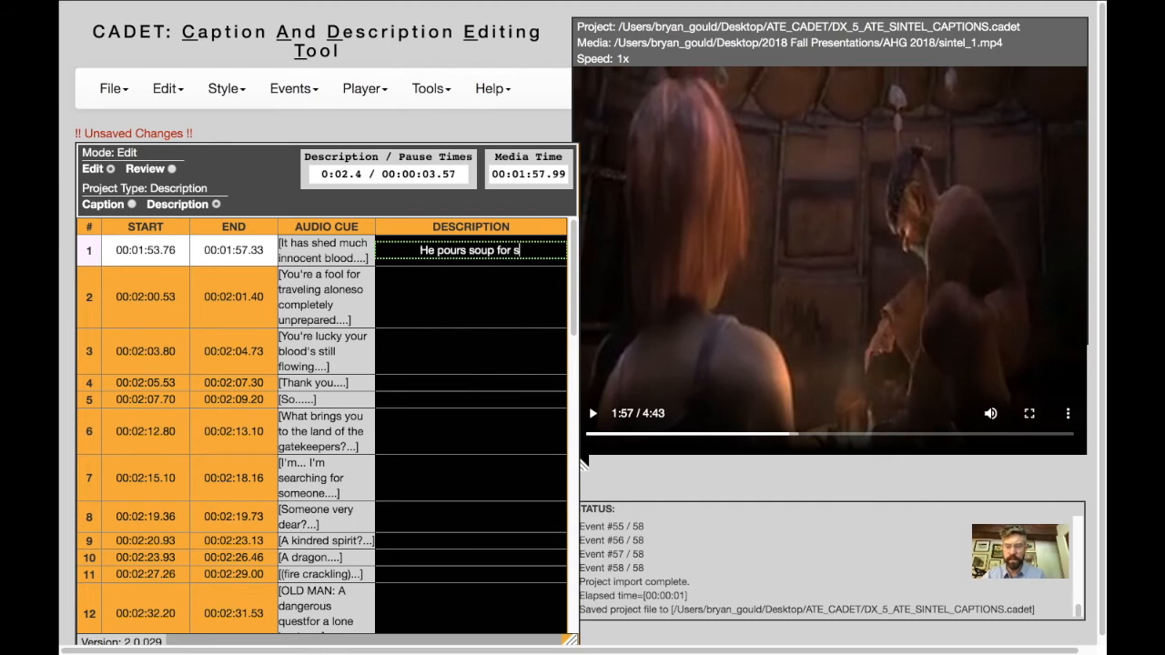
pyautogui.press('BackSpace')
pyautogui.write('Sint')
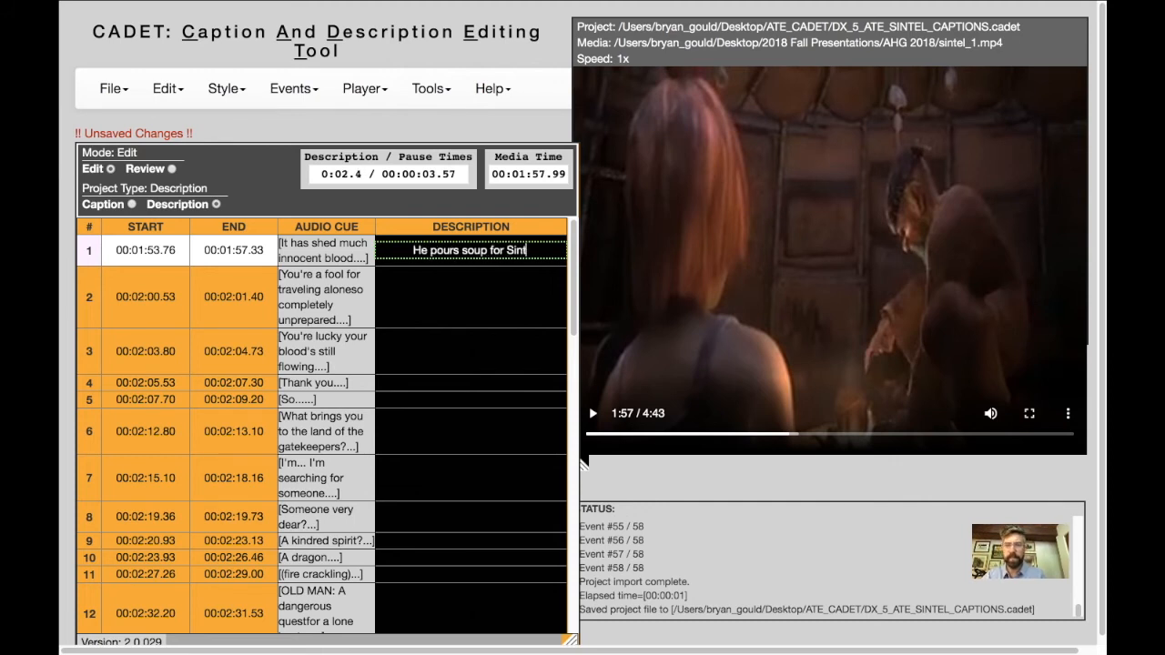
pyautogui.write('el.')
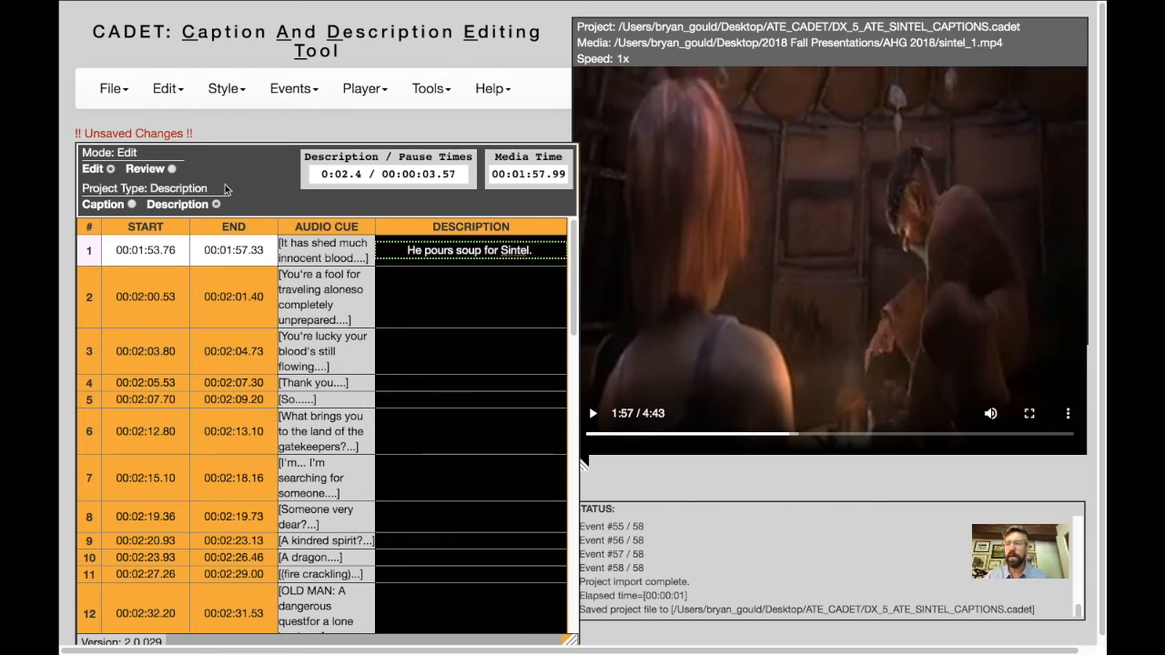
# Switch to review mode, rewind the video to about 1:50, and play it through the first description before pausing at 1:58.
pyautogui.click(171, 168)
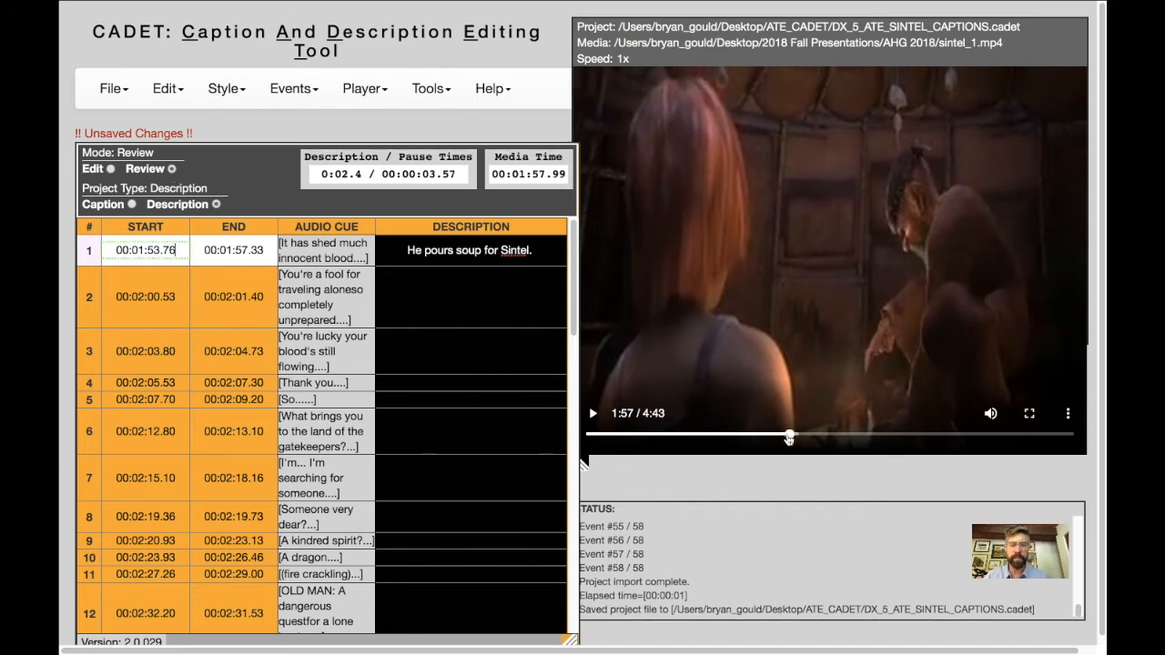
pyautogui.click(781, 438)
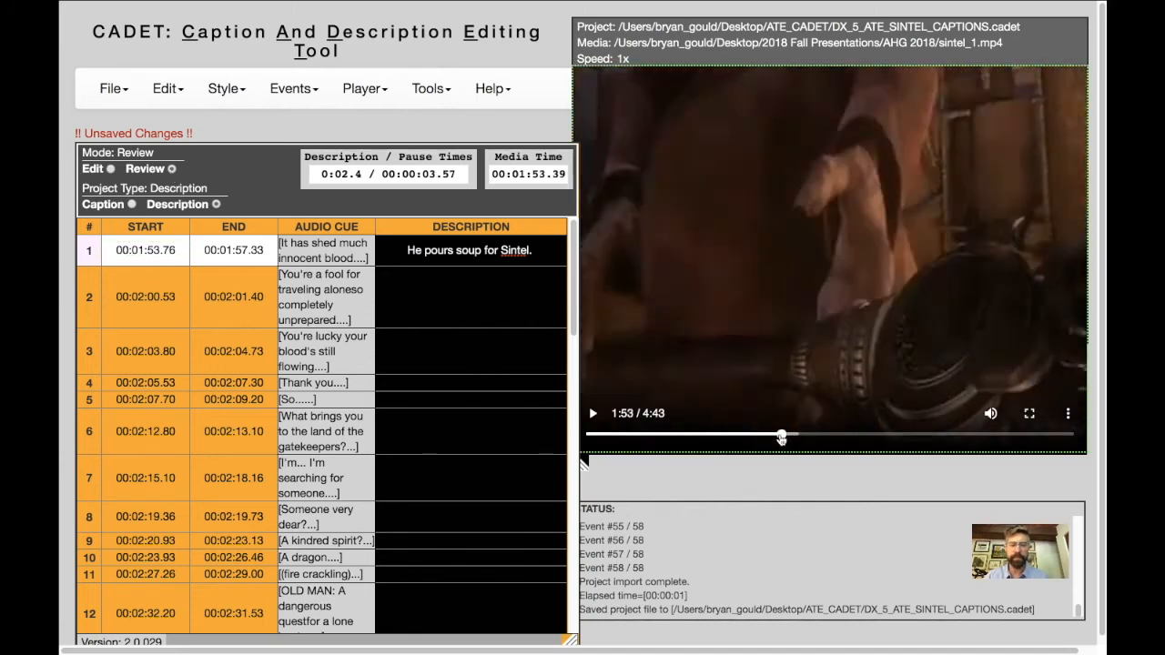
pyautogui.moveTo(780, 438); pyautogui.dragTo(776, 439)
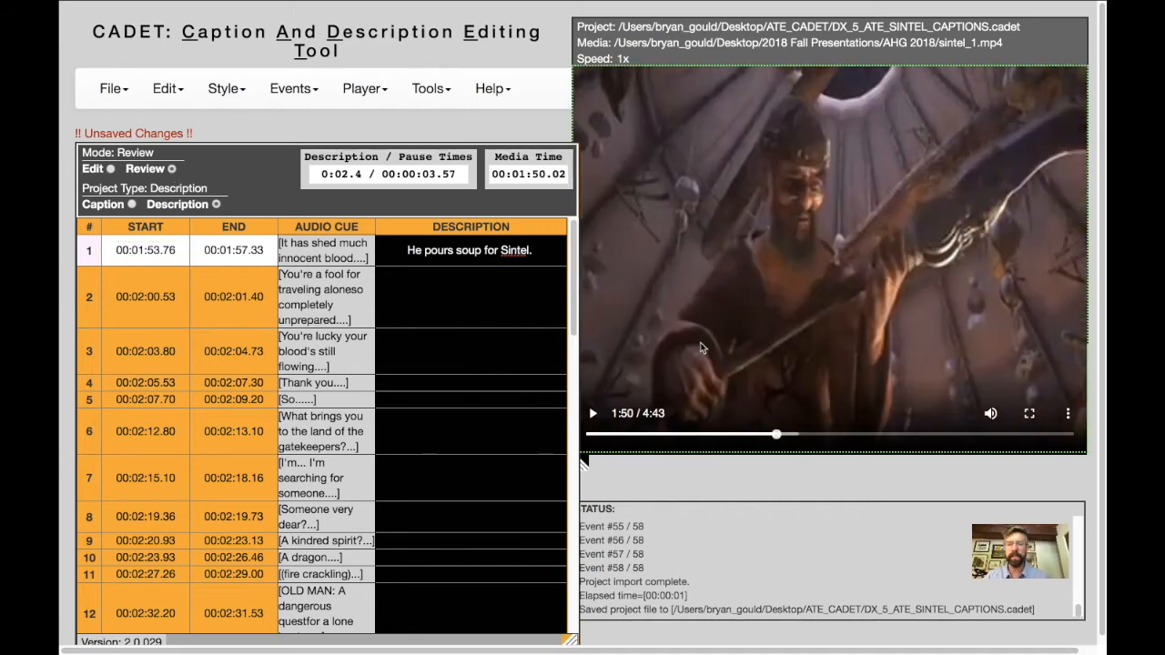
pyautogui.click(438, 249)
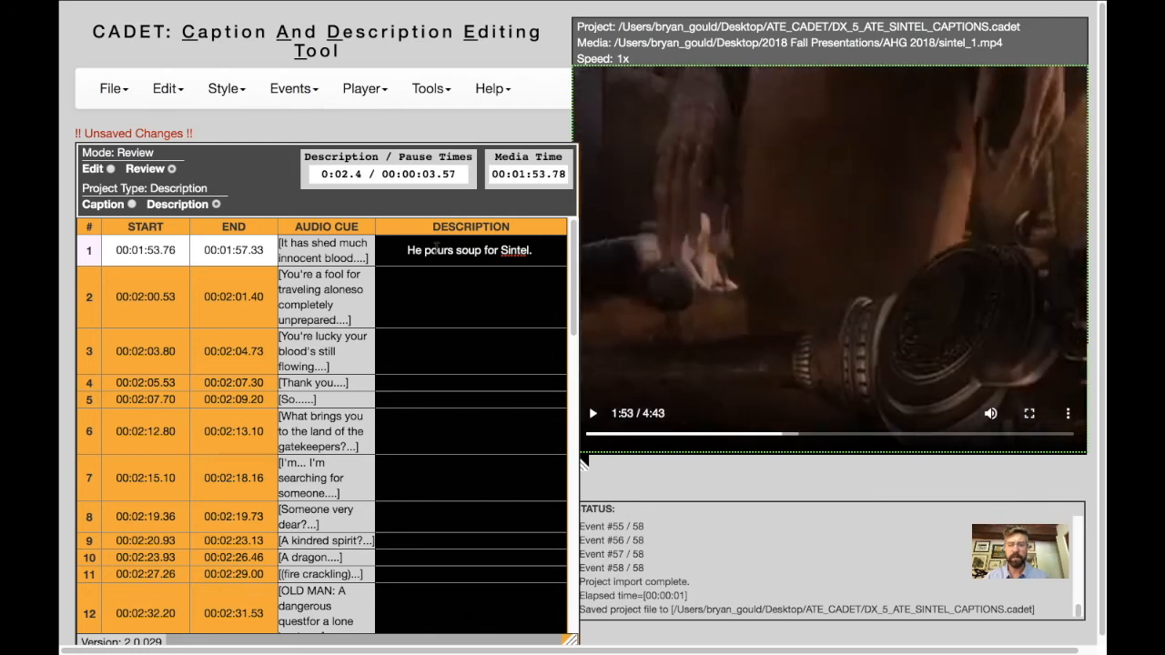
pyautogui.click(593, 413)
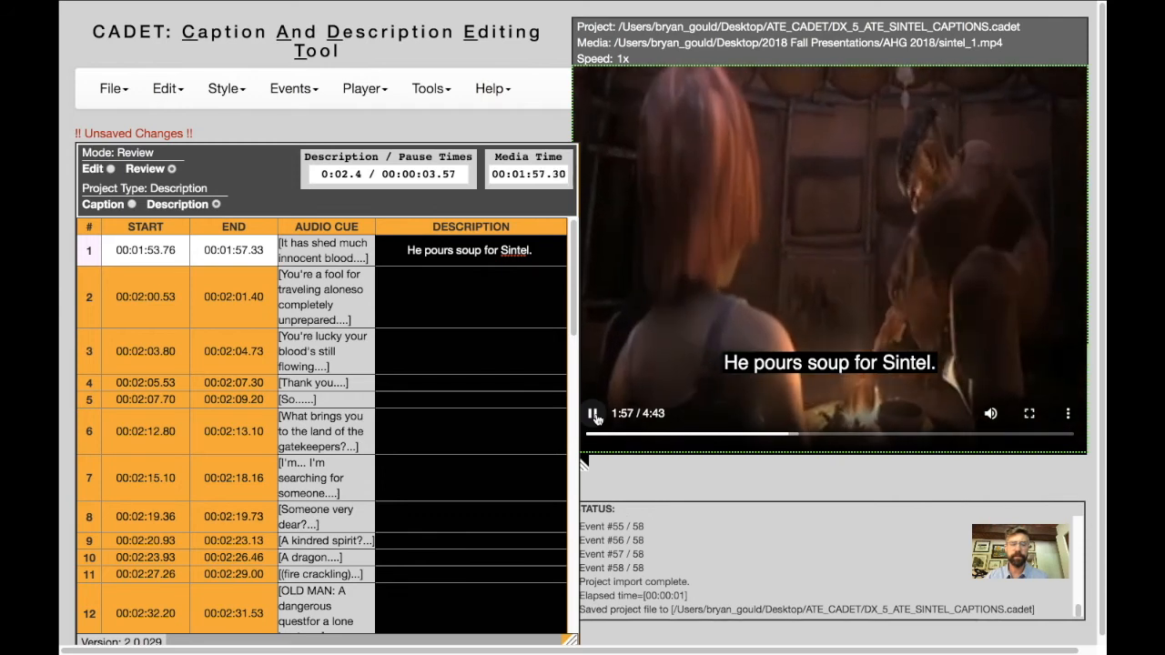
pyautogui.click(592, 414)
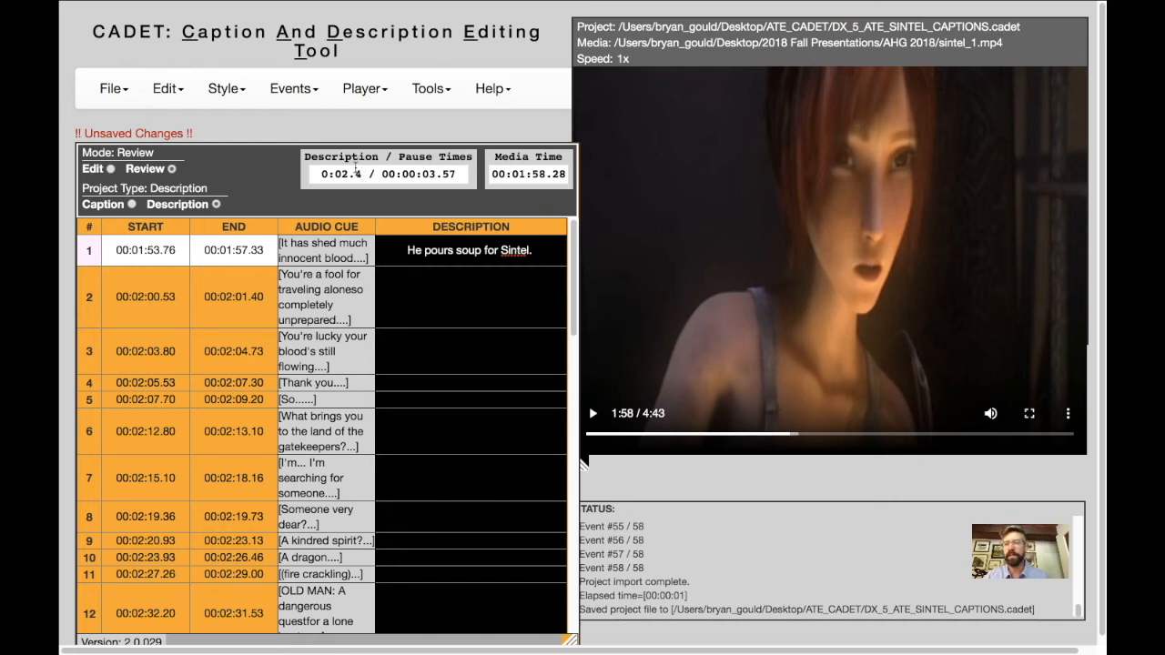
# Extend the first description to read "He pours soup for Sintel who watches him pour the soup.".
pyautogui.click(532, 249)
pyautogui.press('BackSpace')
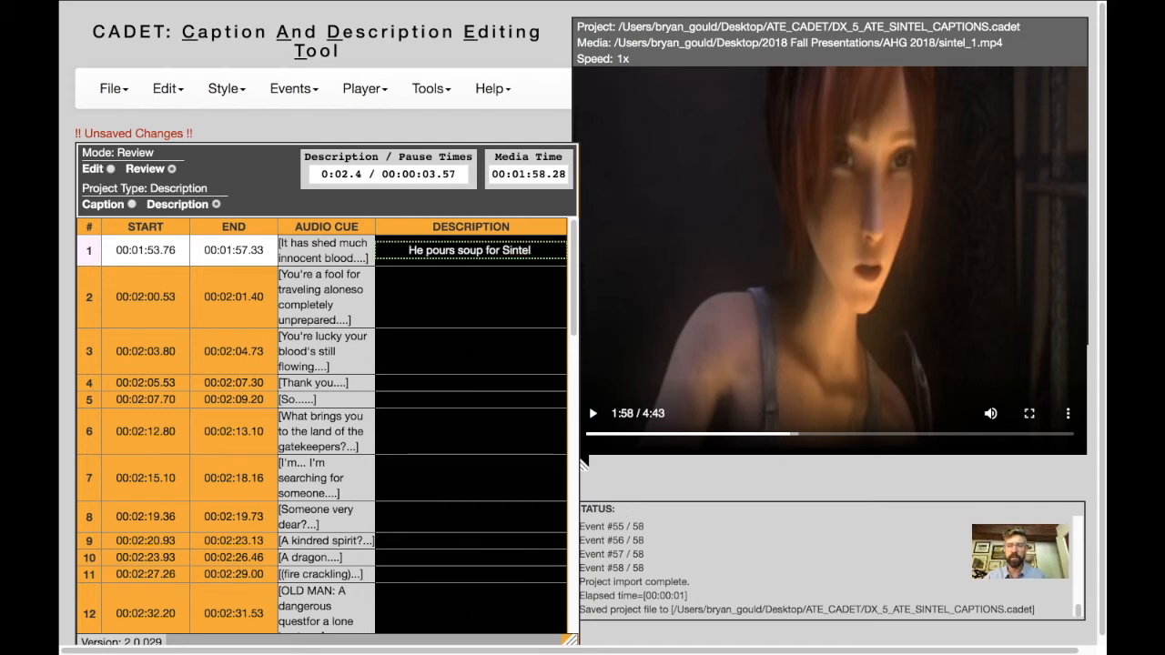
pyautogui.write('who watches him')
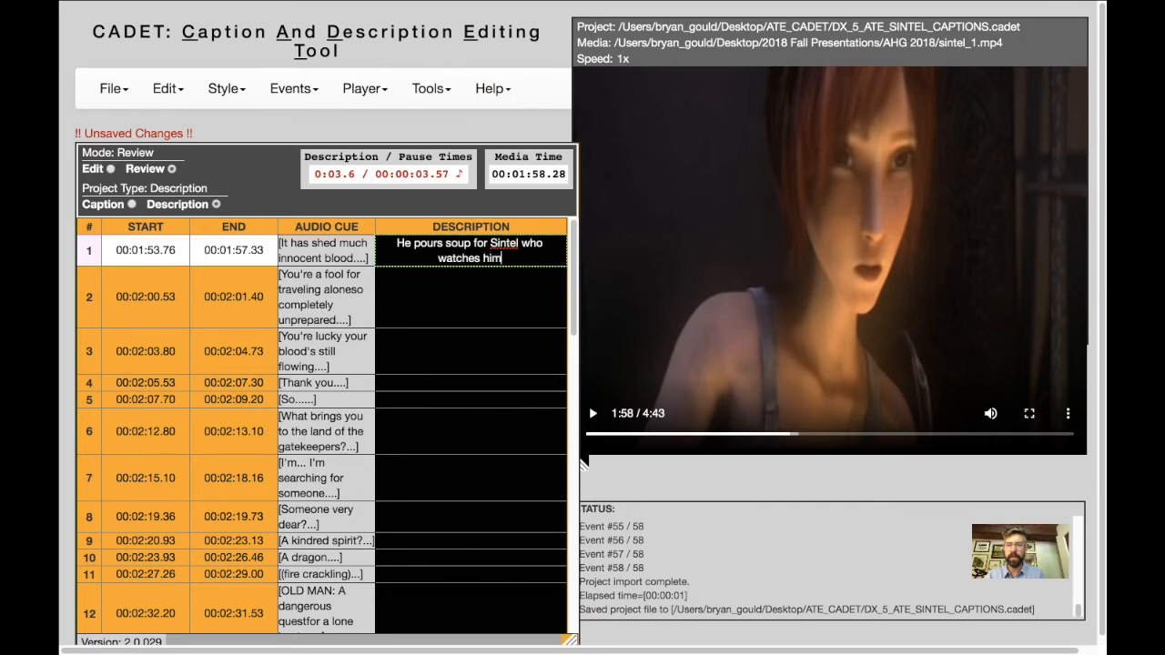
pyautogui.write(' oour the soup.')
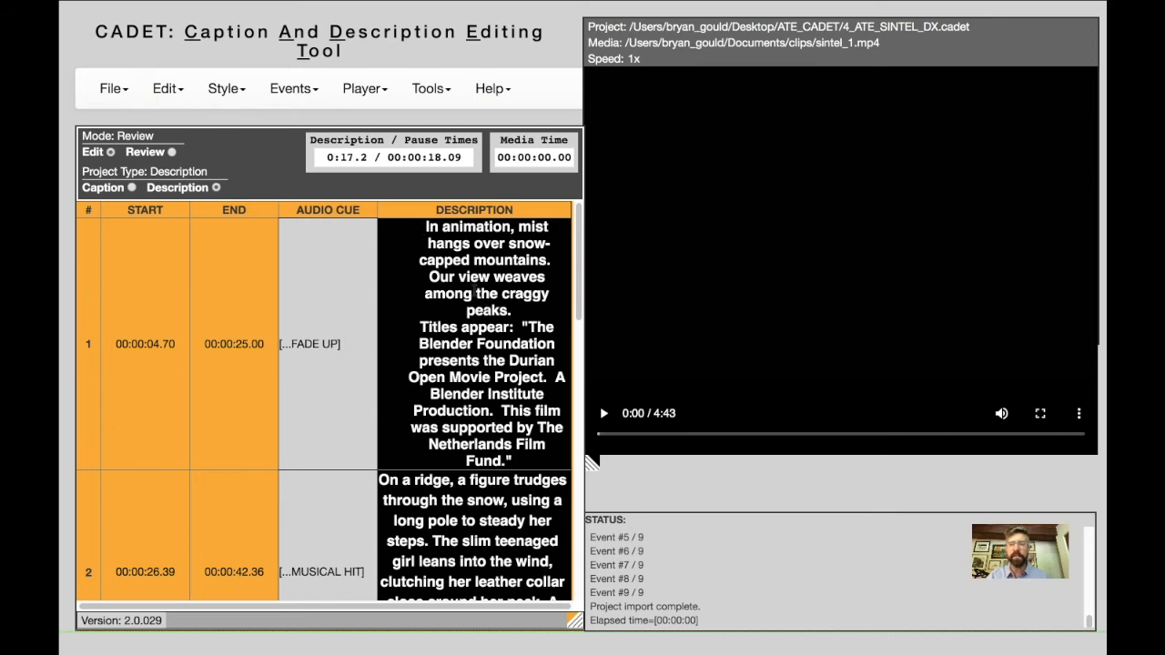
# Review the timed-text export types for the description project, including Description Script, and close the export dialog without saving.
pyautogui.moveTo(124, 105)
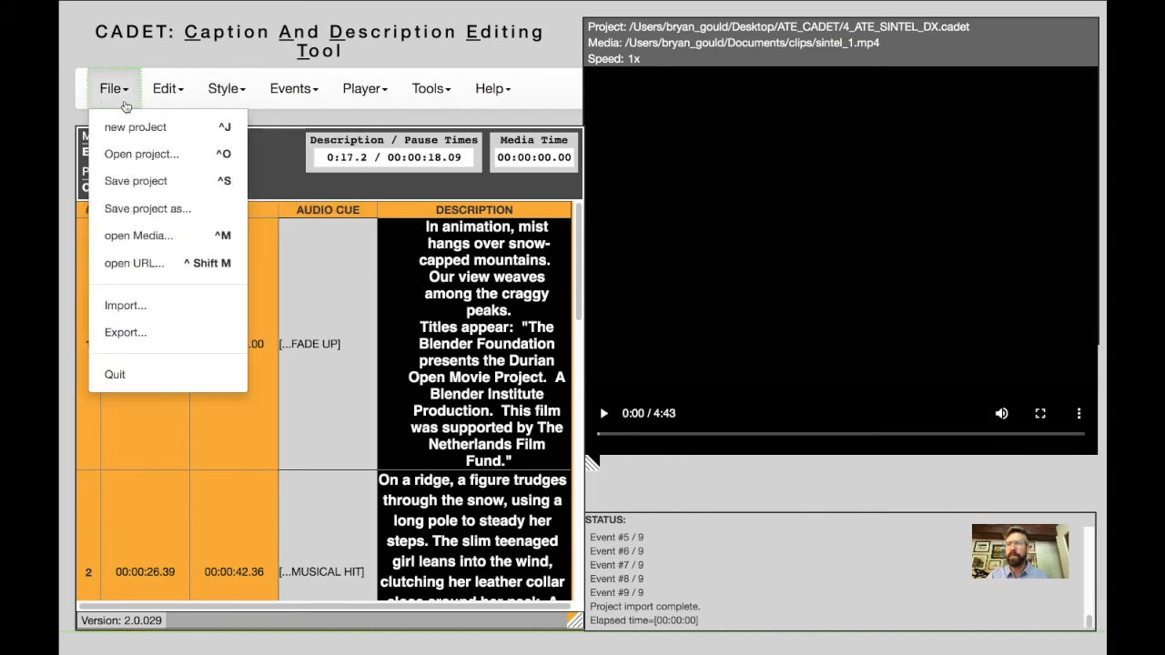
pyautogui.click(123, 332)
pyautogui.click(351, 172)
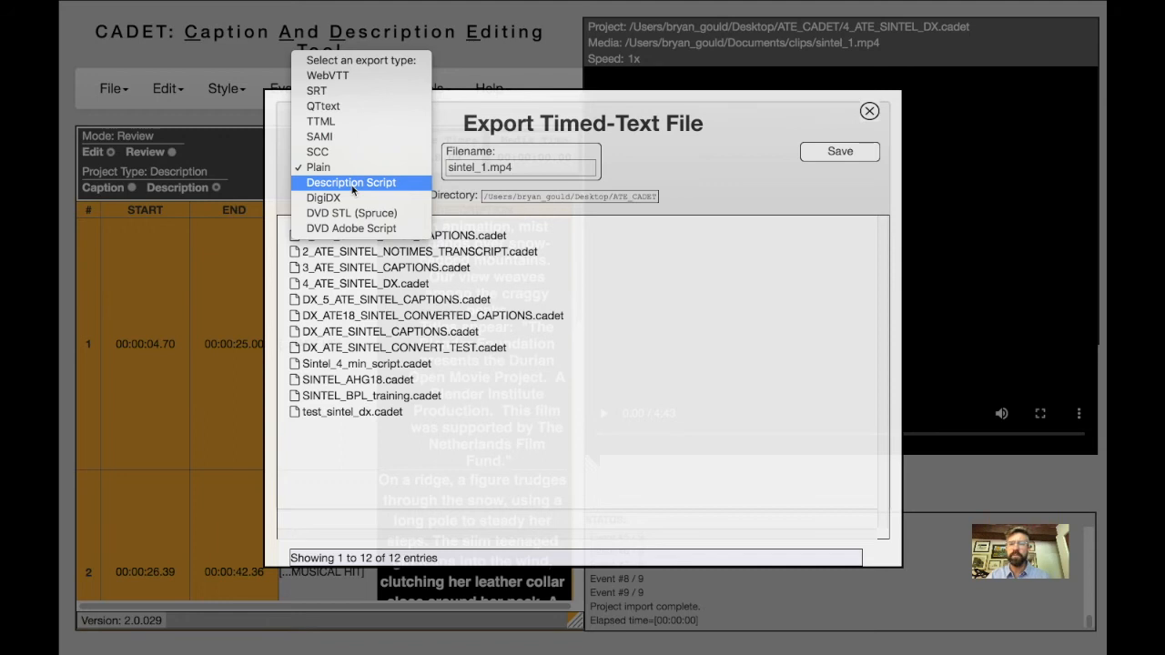
pyautogui.click(869, 111)
pyautogui.click(869, 111)
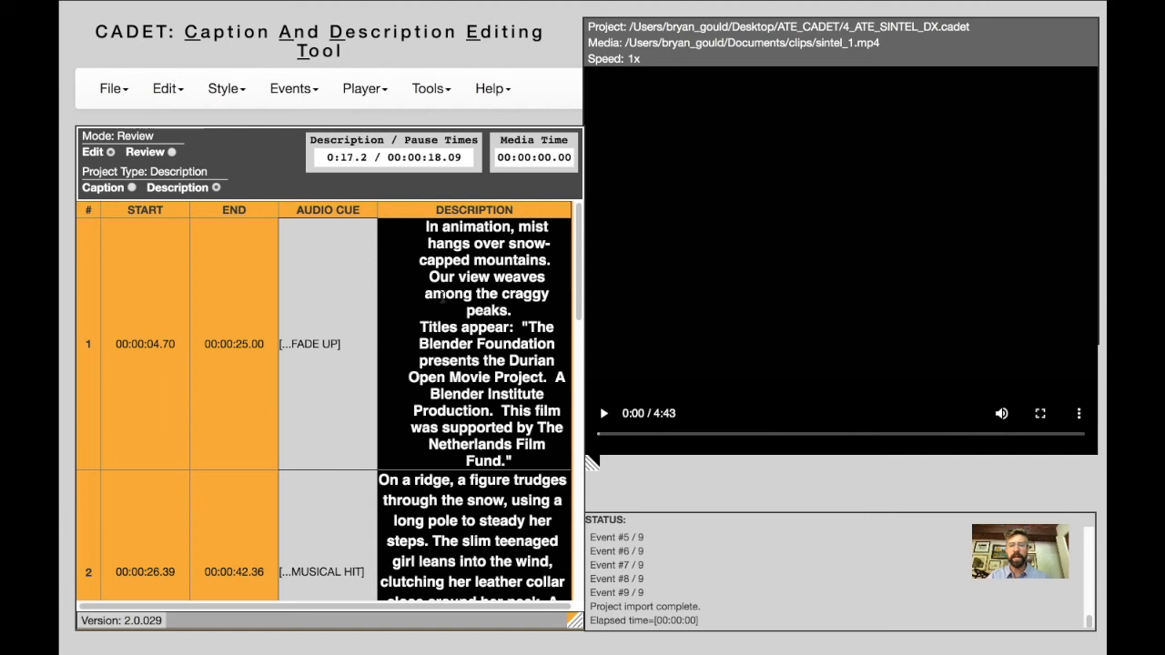
# Select the first description, show the video in presentation mode, and play it from the beginning.
pyautogui.click(468, 329)
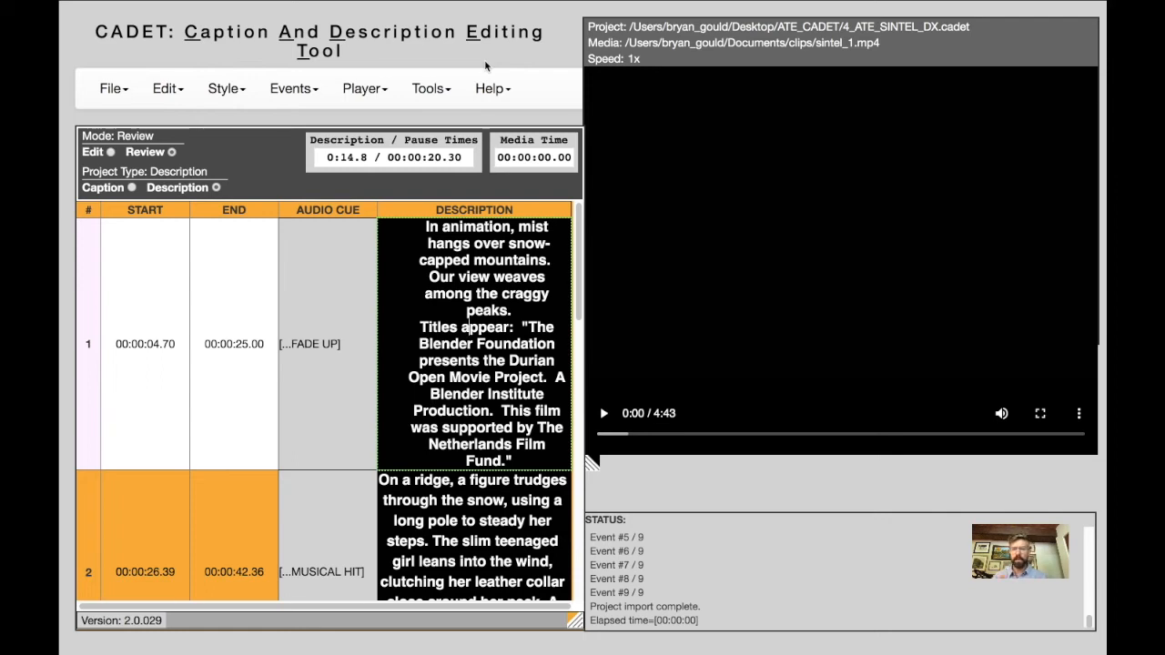
pyautogui.click(432, 89)
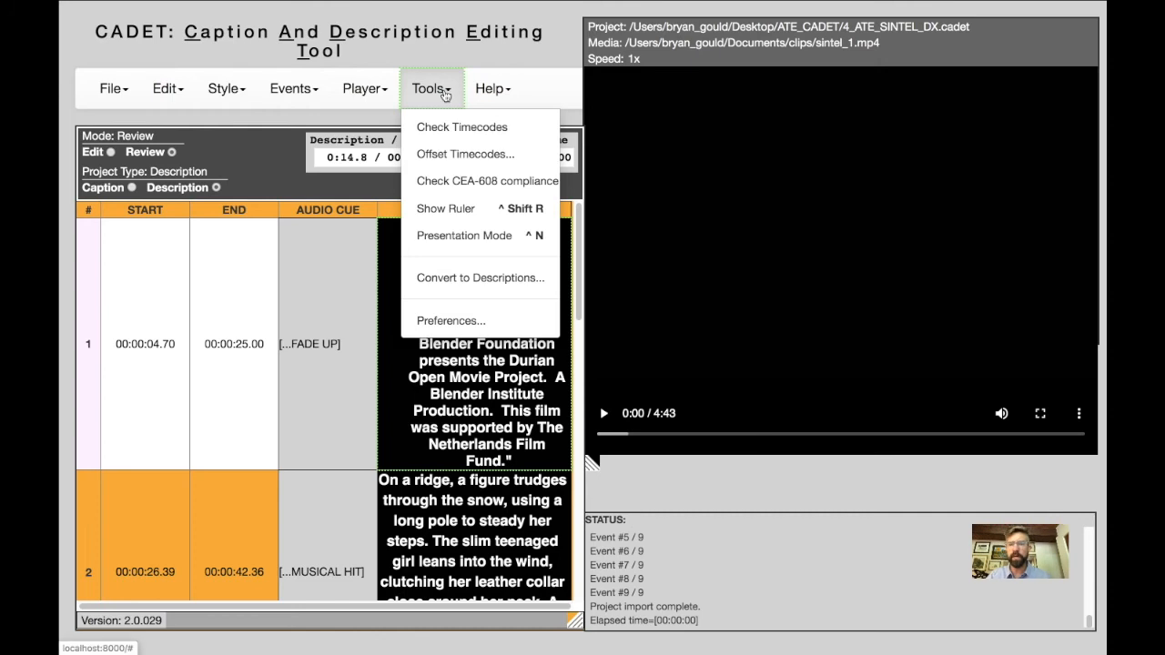
pyautogui.click(433, 236)
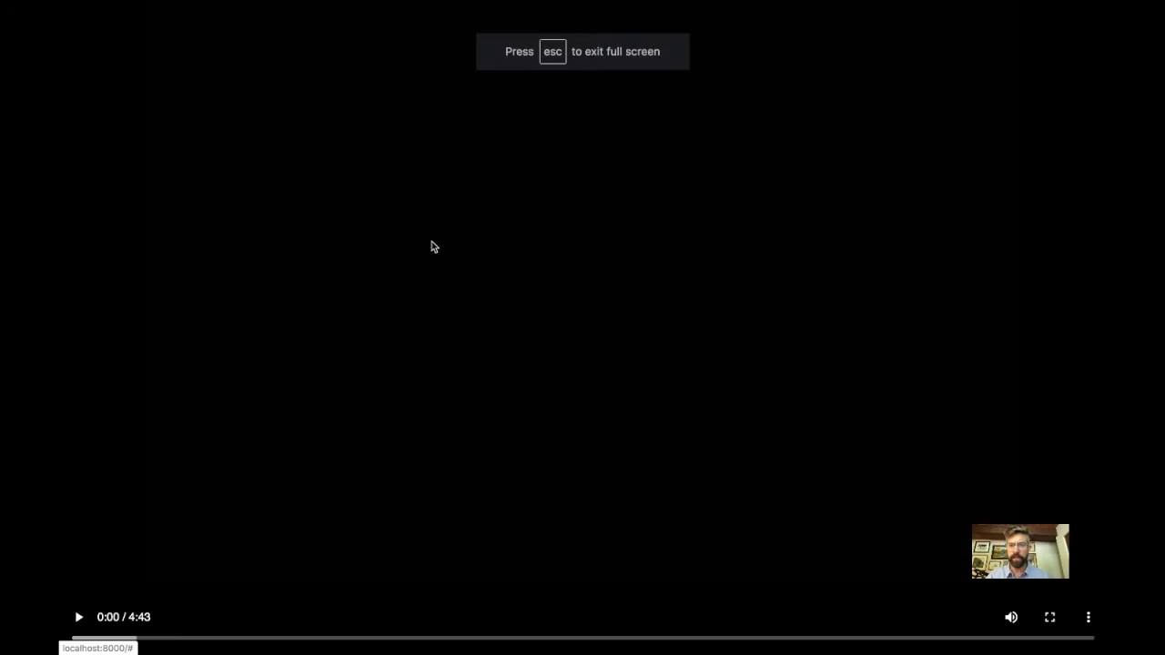
pyautogui.click(1087, 617)
pyautogui.click(1028, 588)
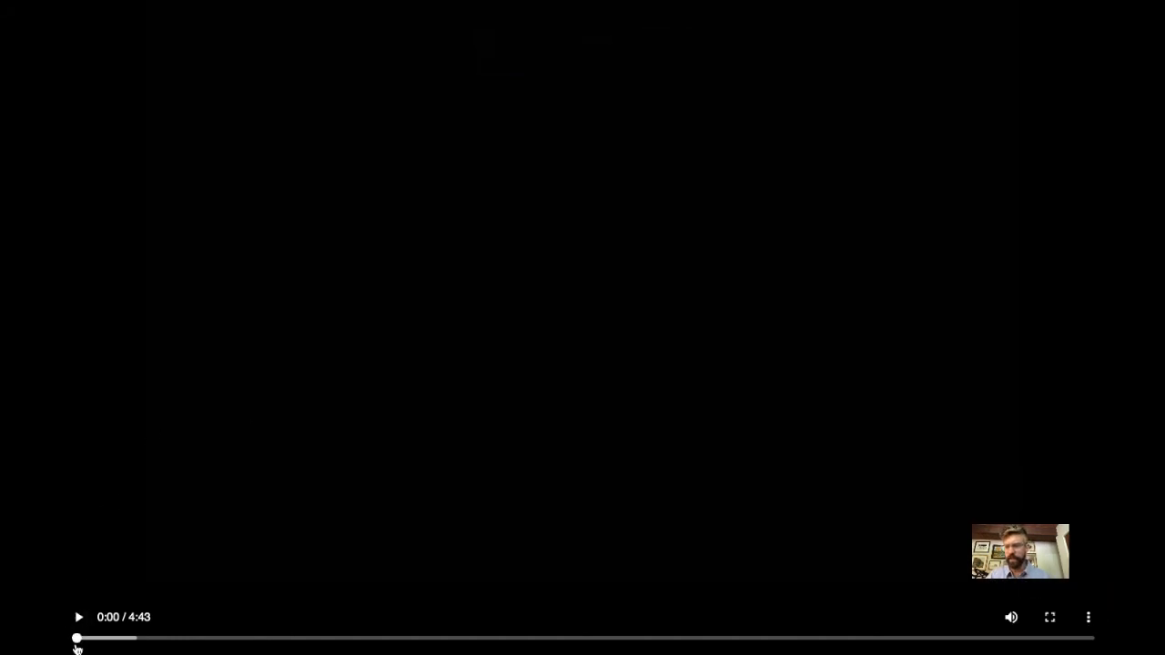
pyautogui.moveTo(91, 642); pyautogui.dragTo(60, 638)
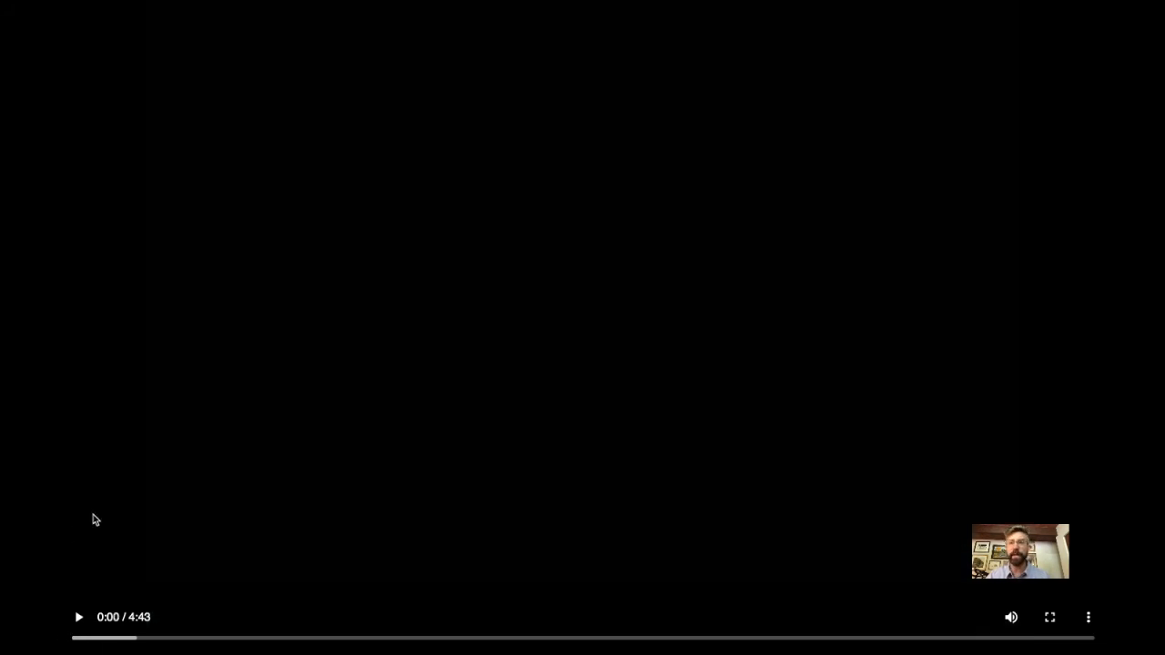
pyautogui.click(80, 619)
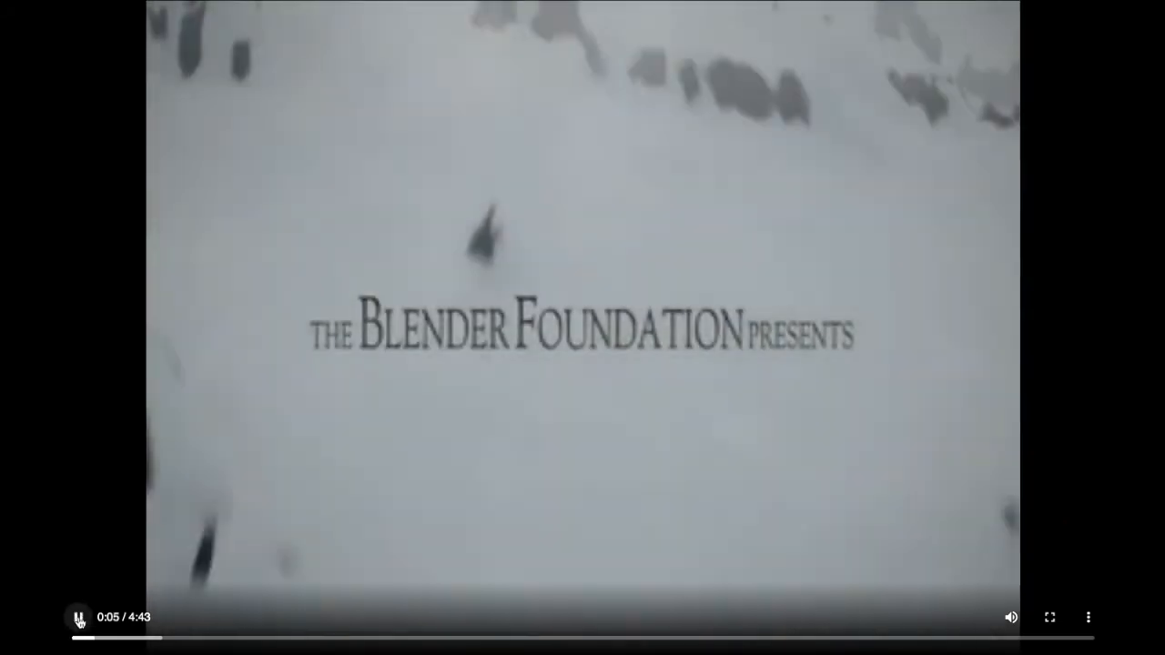
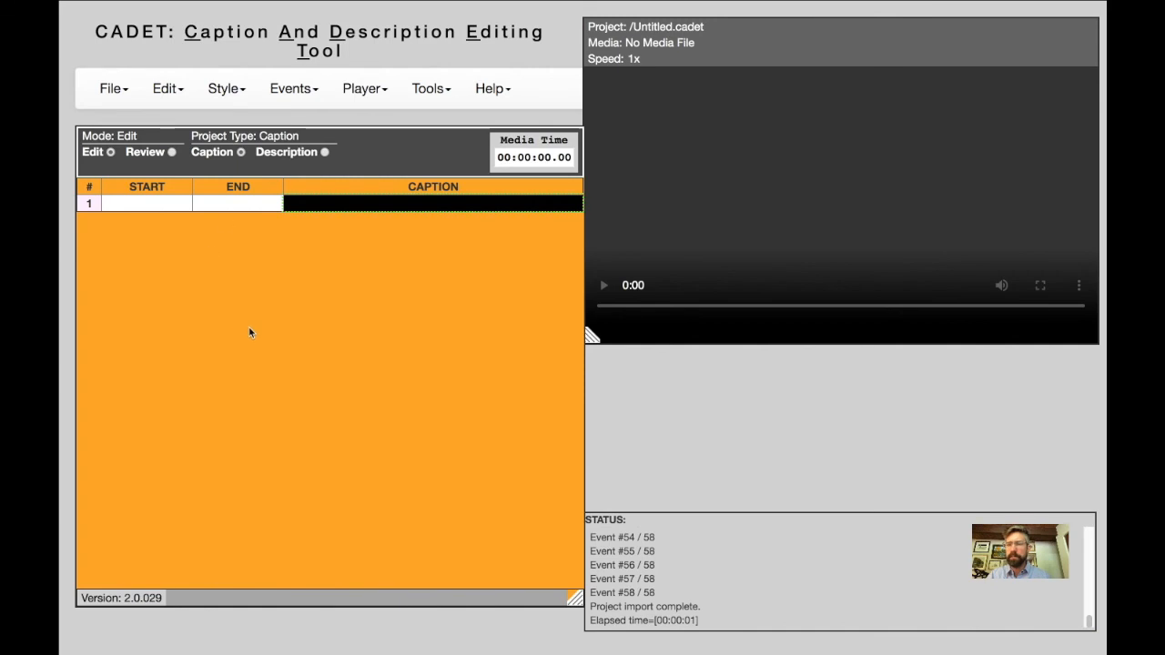
pyautogui.moveTo(114, 86)
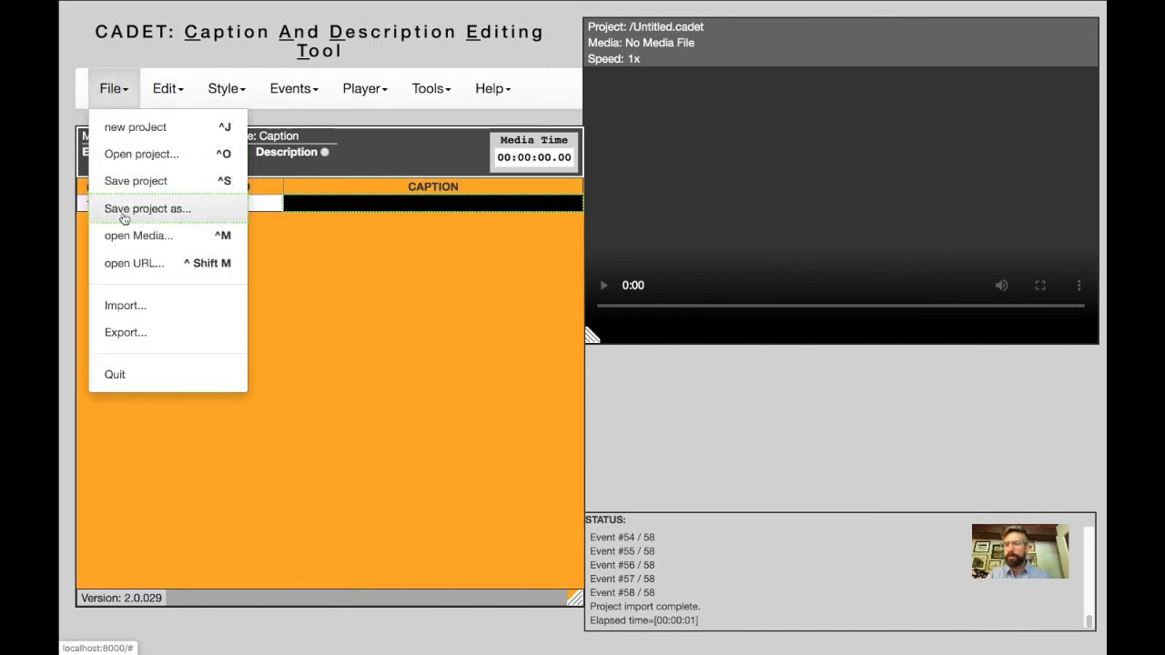
pyautogui.click(130, 265)
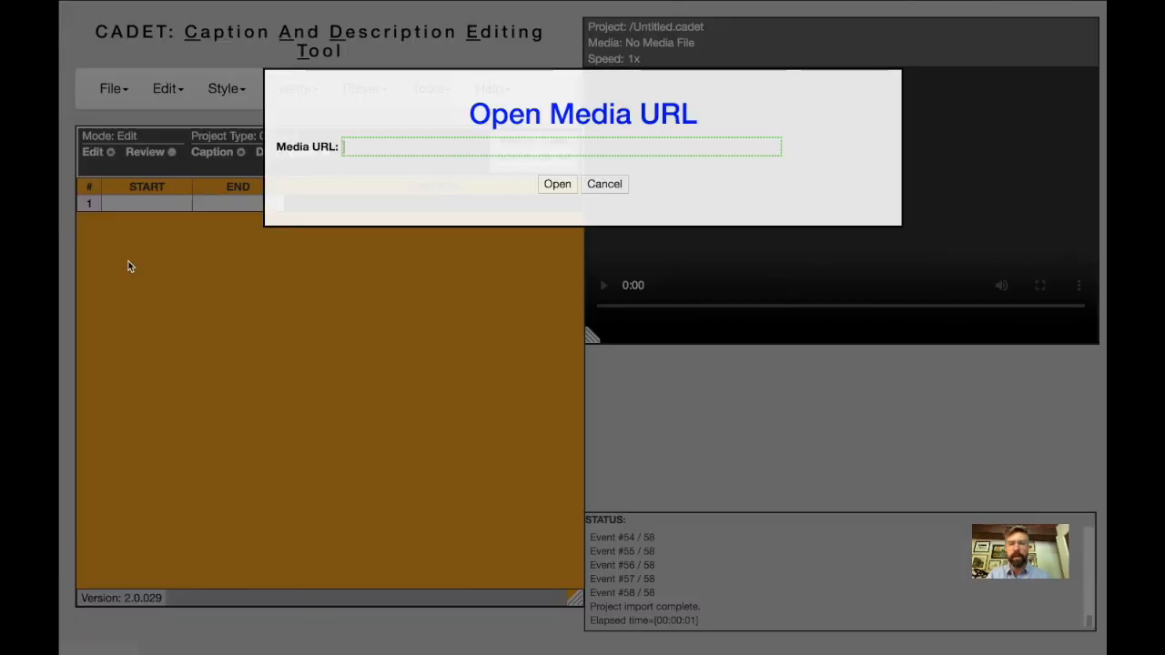
pyautogui.click(387, 141)
pyautogui.write('https://www.youtube.com/watch?v=eRsGyueVLvQ')
pyautogui.press('Return')
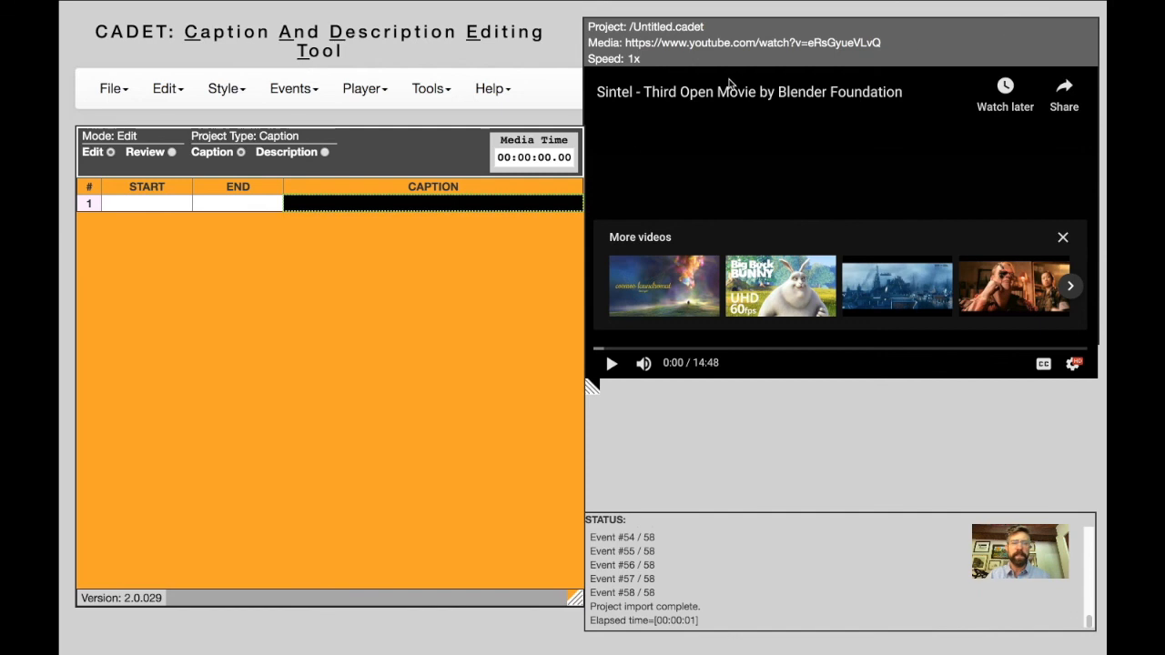
pyautogui.click(1063, 240)
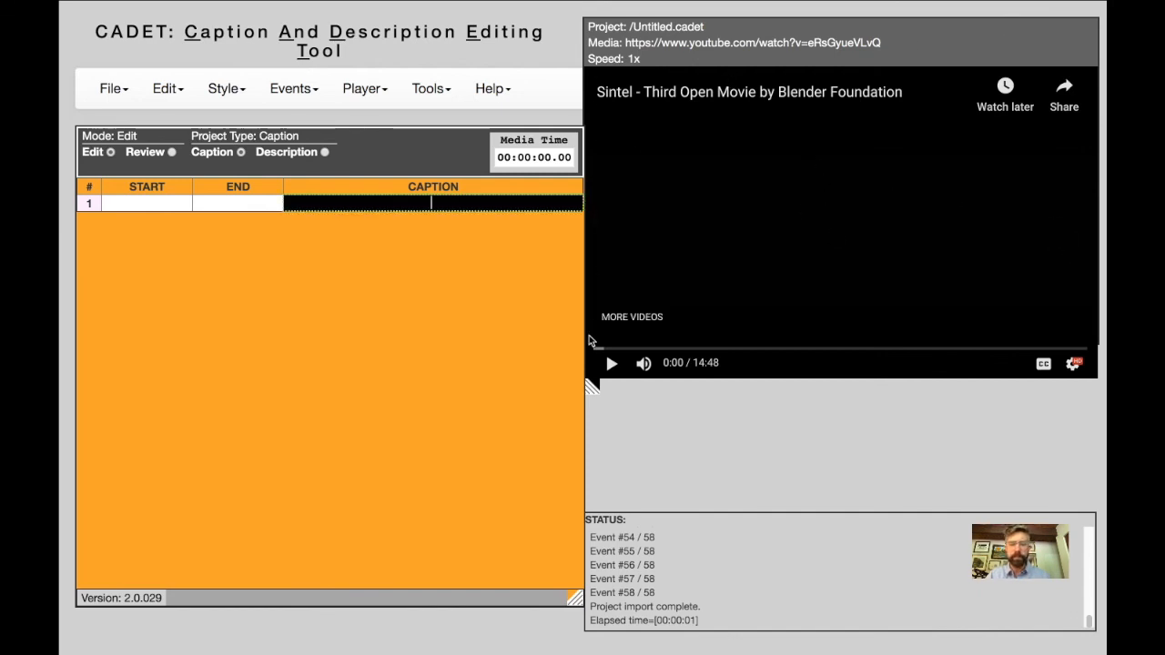
# Play the Sintel video from the beginning and pause it at about 0:08.
pyautogui.click(609, 363)
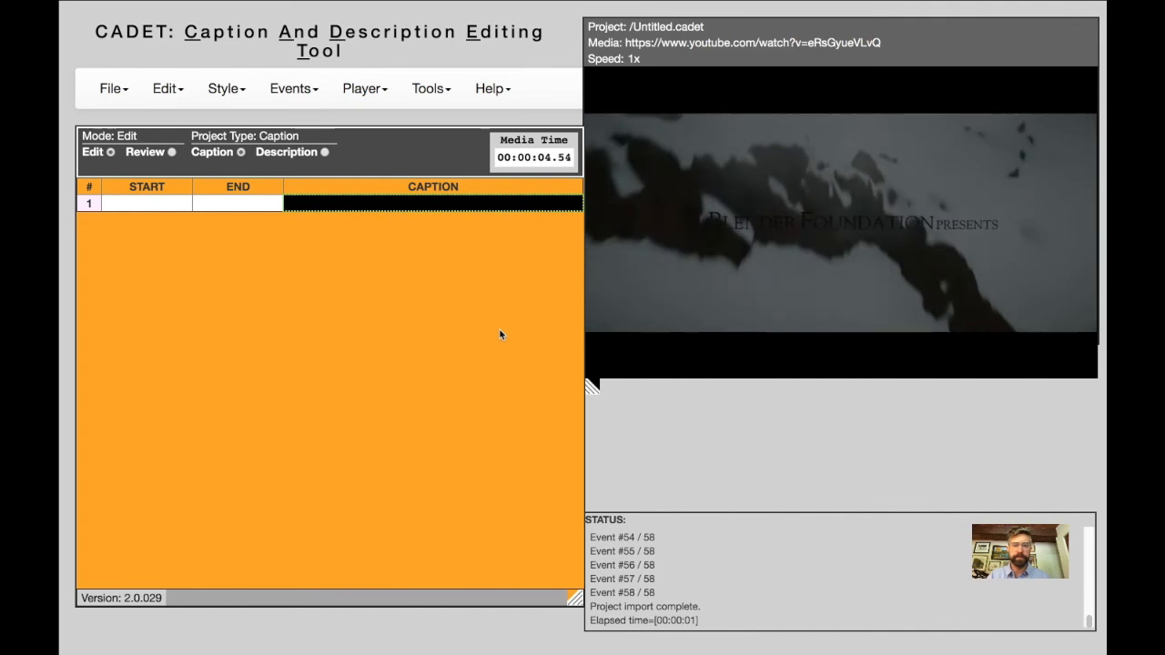
pyautogui.moveTo(598, 350)
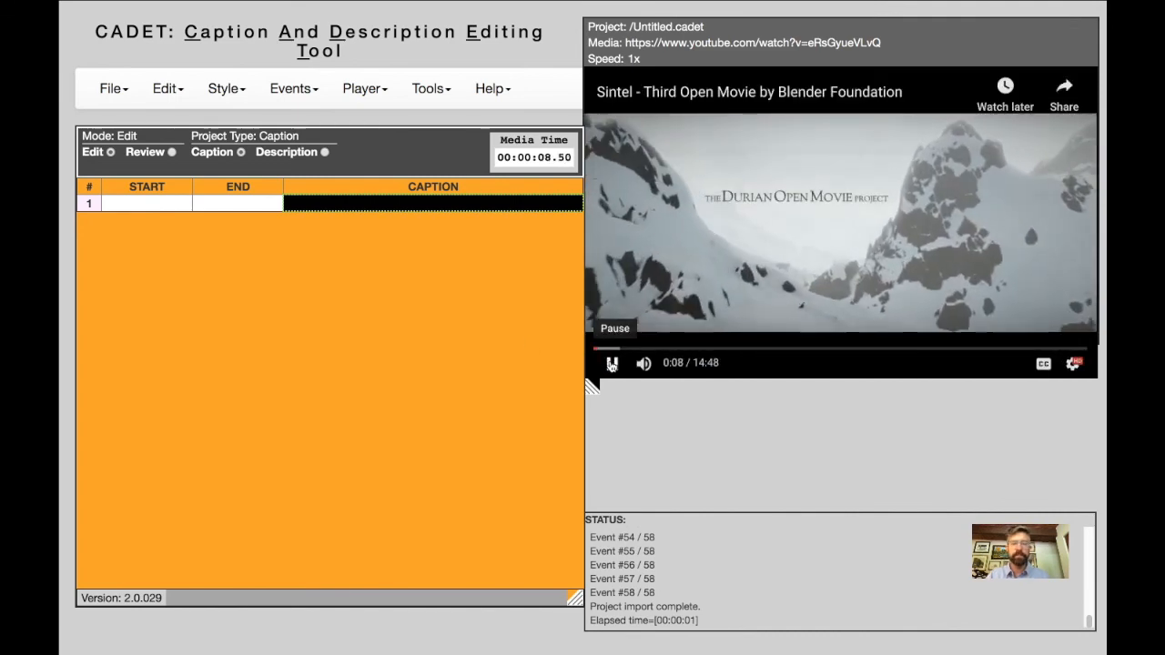
pyautogui.click(612, 364)
# Enter "captions begin here" as the text of the first caption.
pyautogui.click(296, 208)
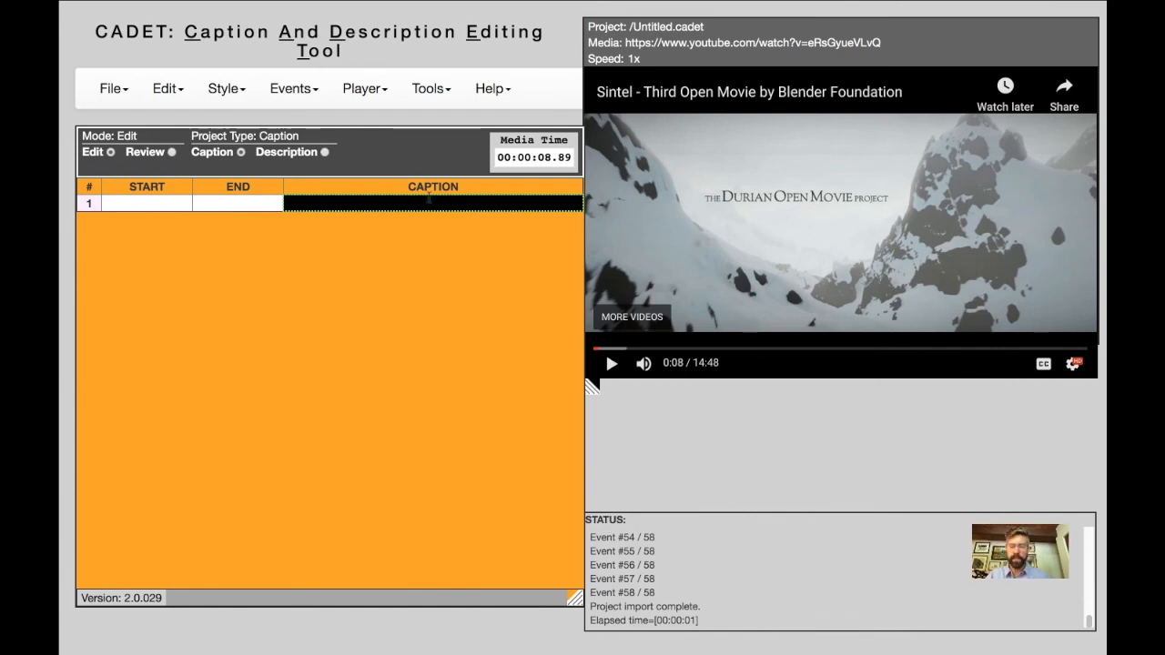
pyautogui.write('caption')
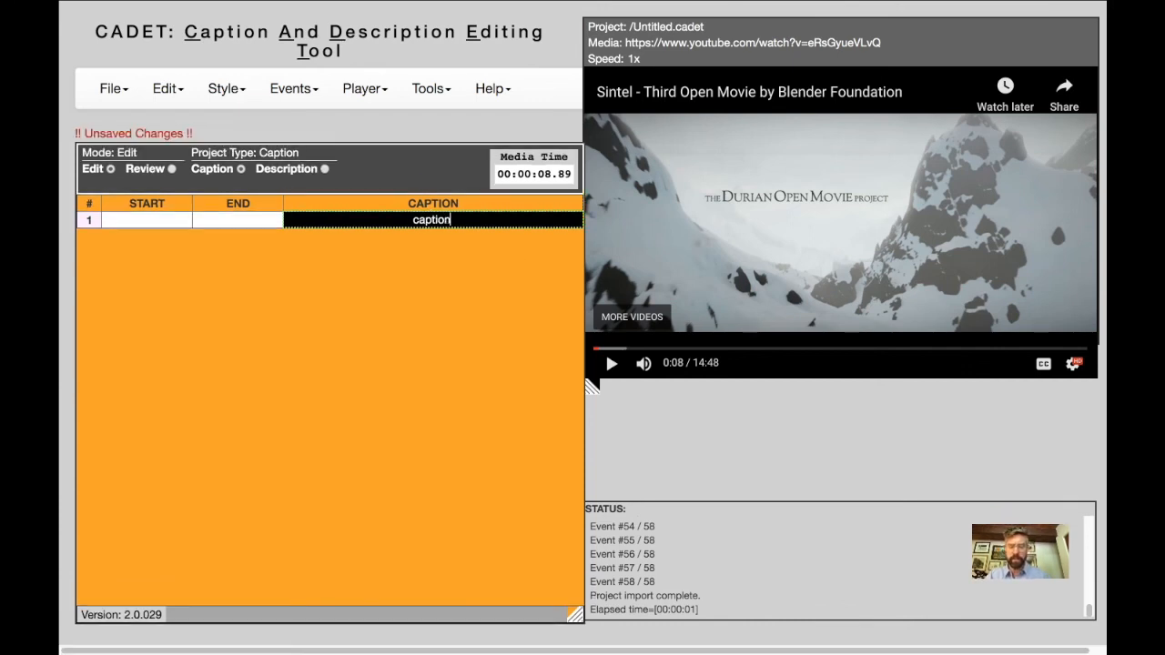
pyautogui.write('s begin here')
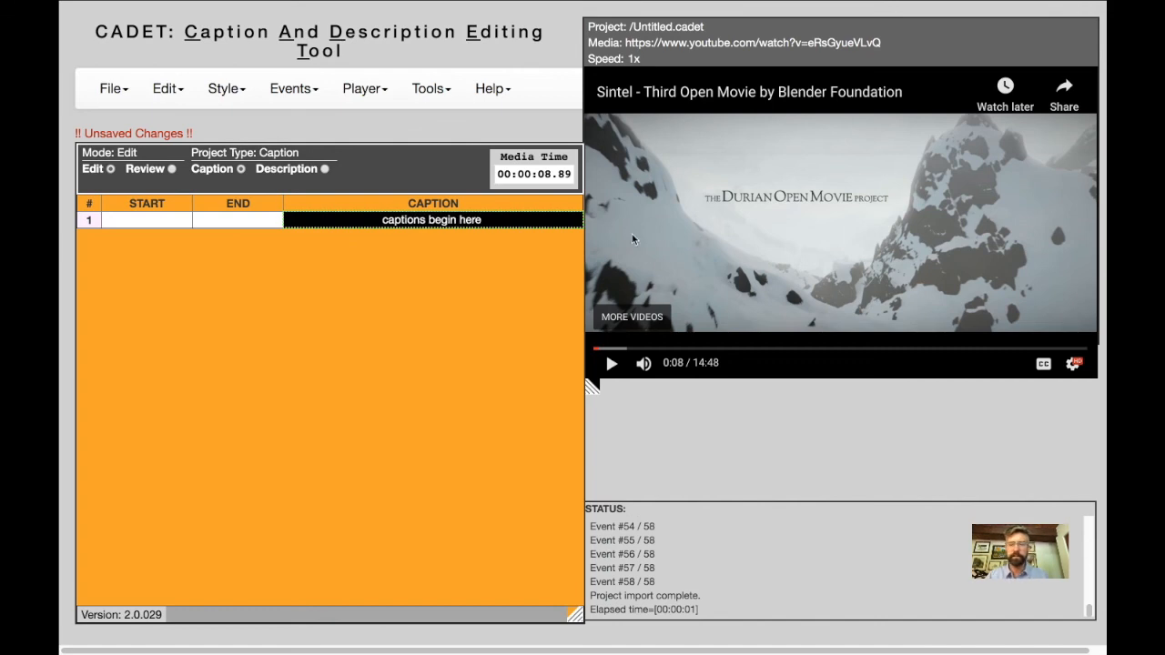
# Rewind the video to the beginning, play it to mark the first caption's start at 00:00:02.06, and pause at about 0:03.
pyautogui.click(595, 348)
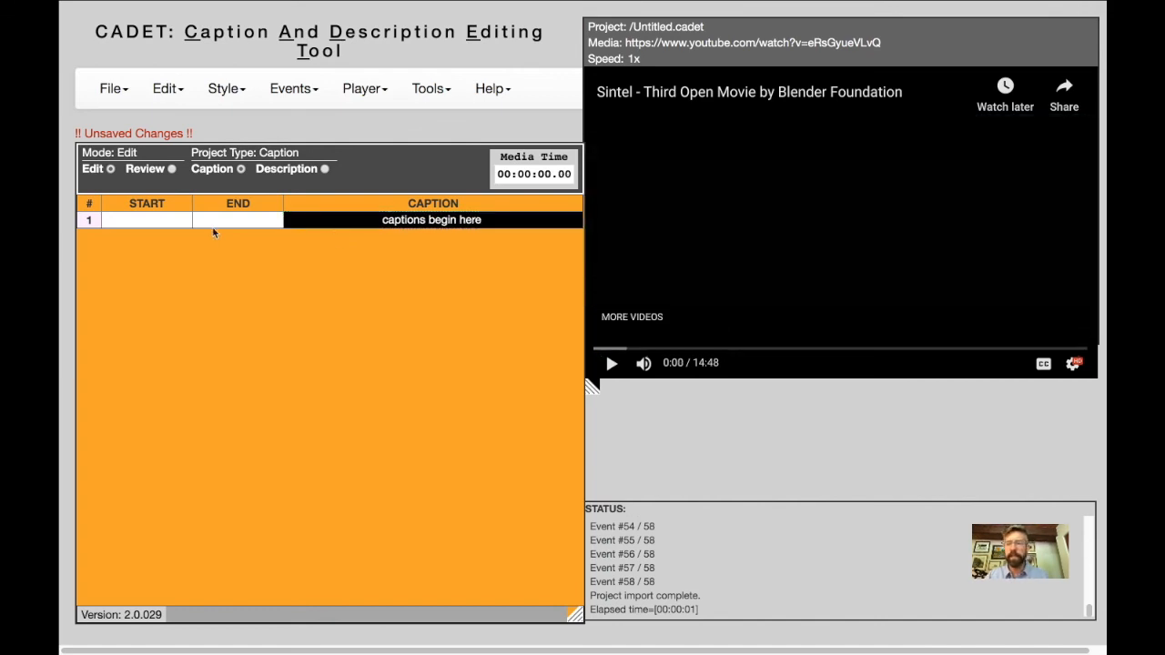
pyautogui.click(156, 218)
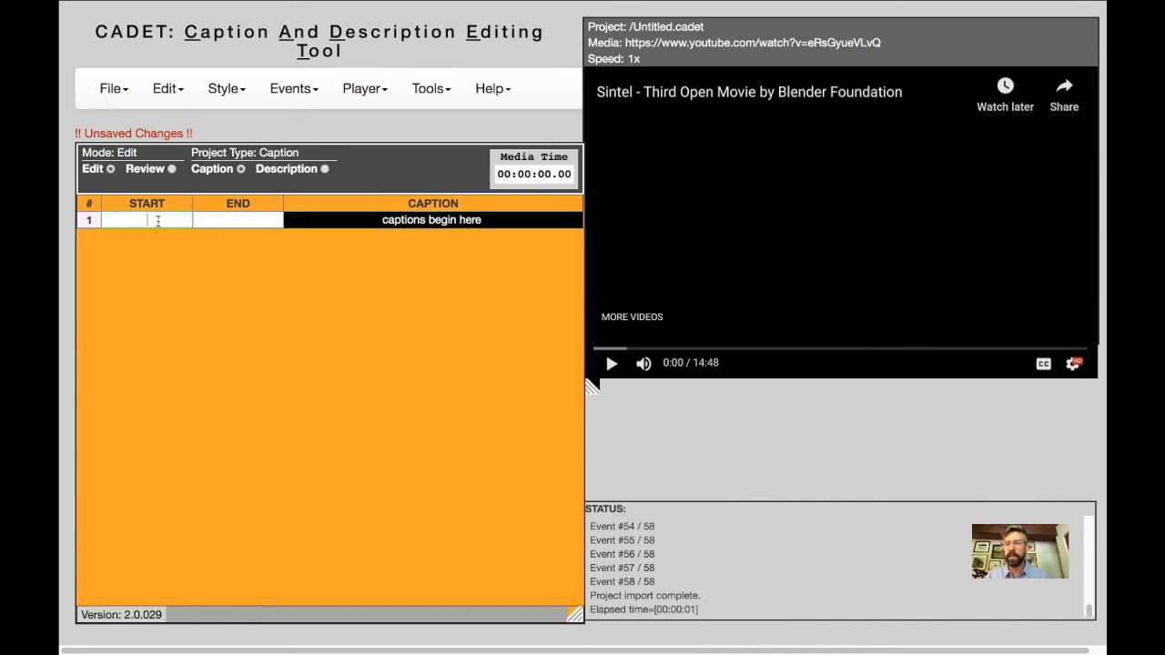
pyautogui.hotkey('ctrl', 'space')
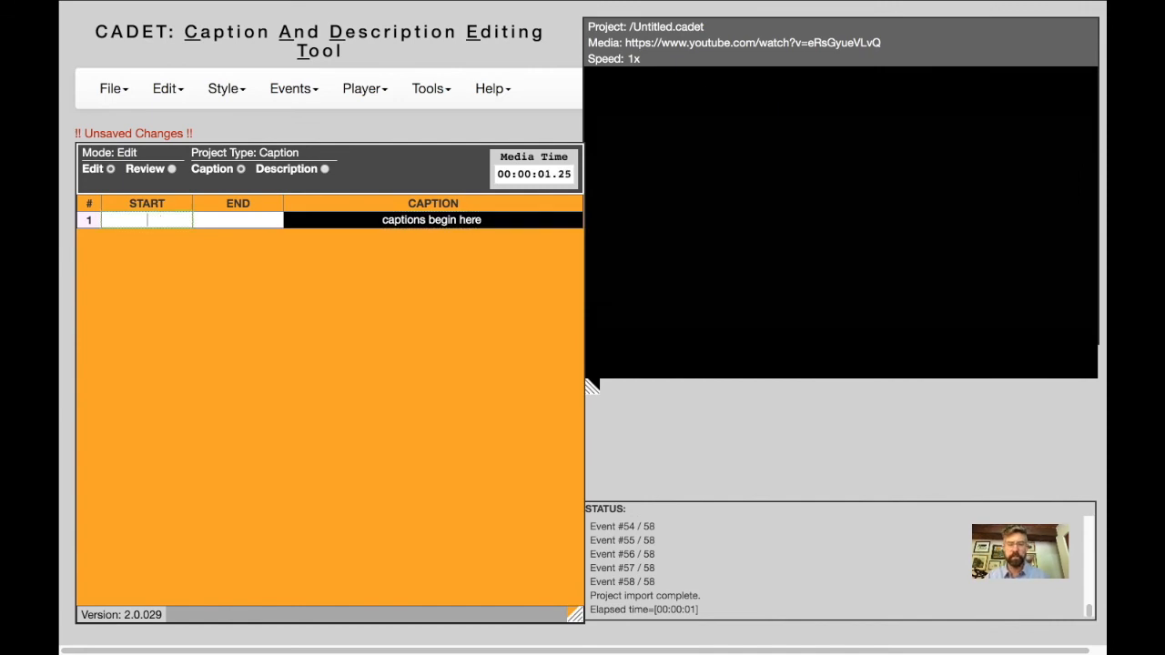
pyautogui.press('Return')
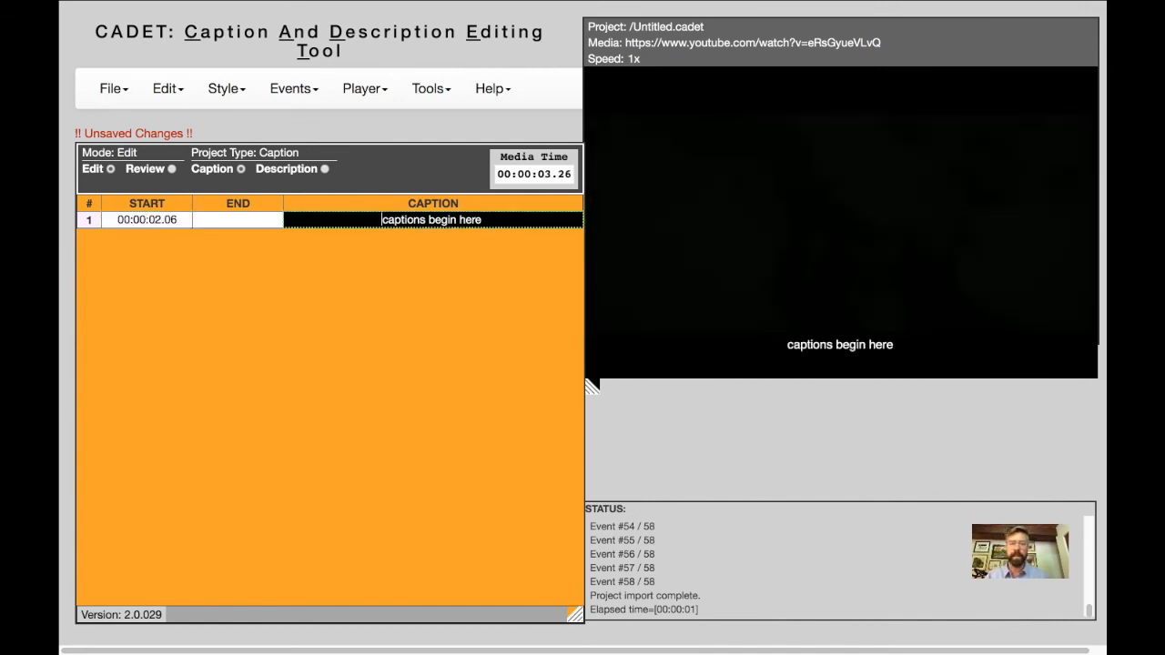
pyautogui.hotkey('ctrl', 'space')
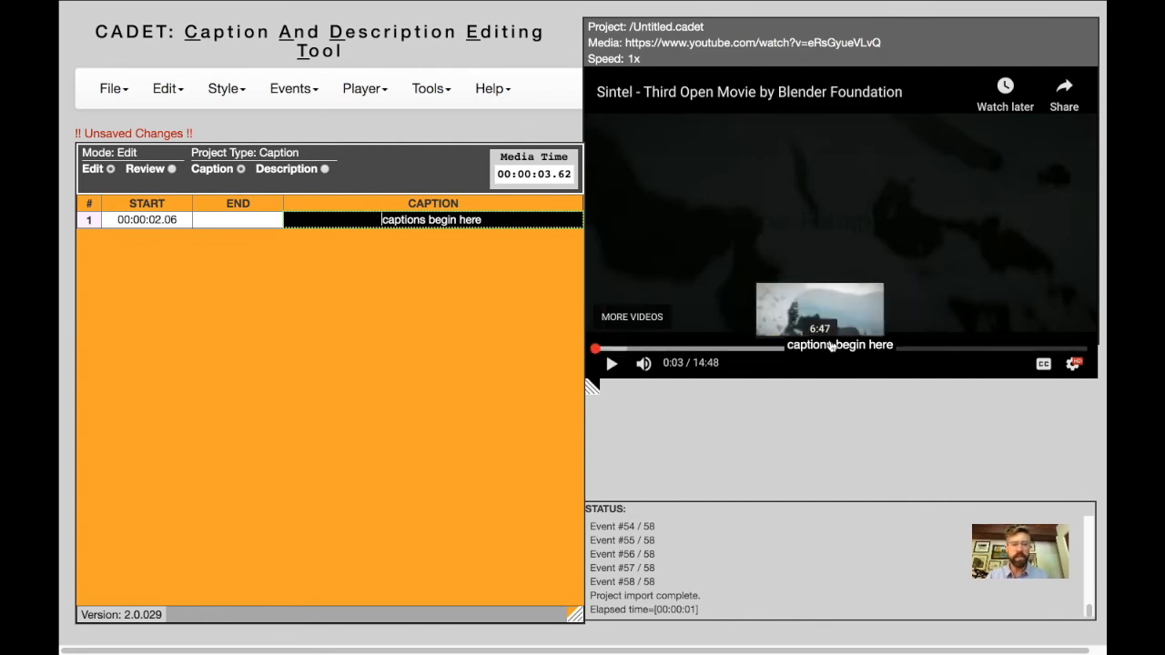
pyautogui.doubleClick(477, 332)
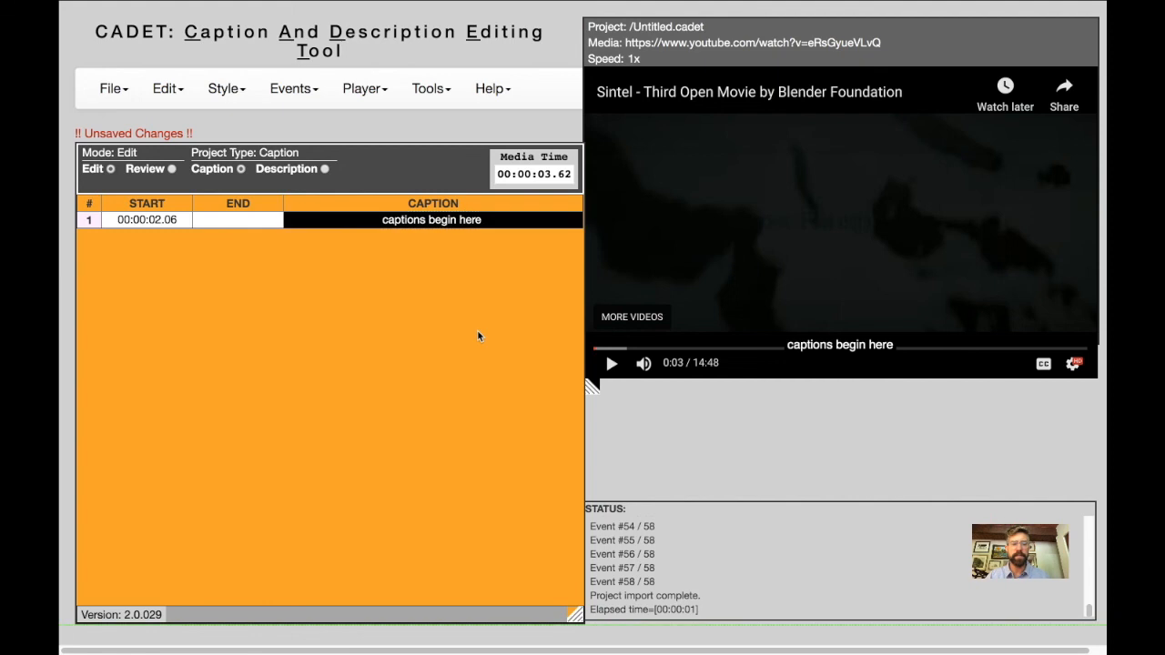